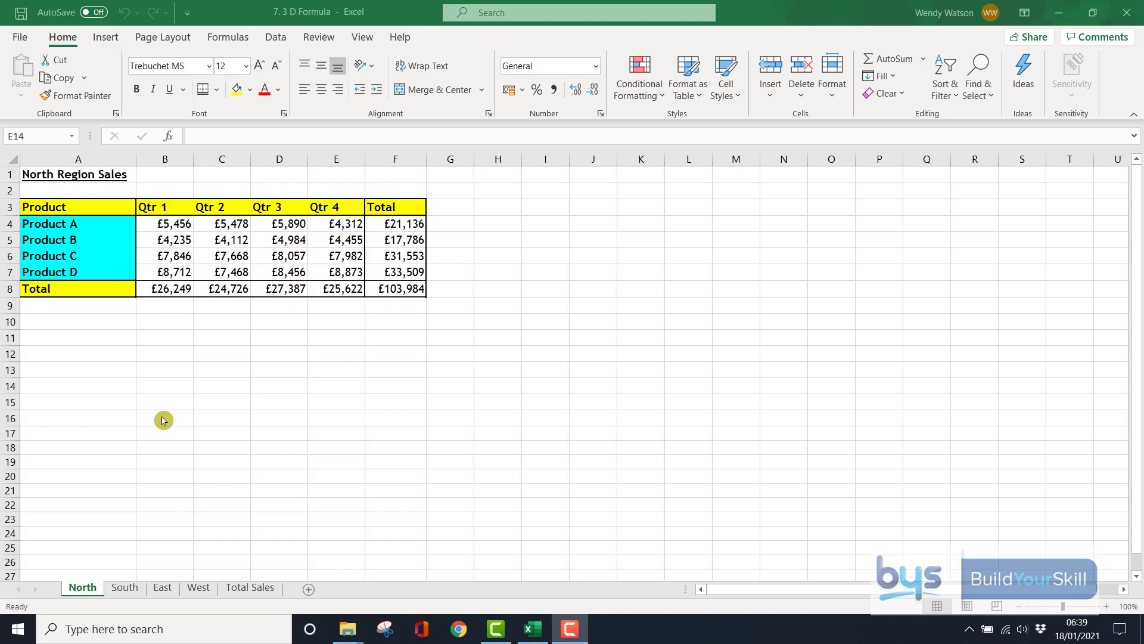
# - Look through the North, South, East and West sheets twice, finishing on the empty Total Sales sheet
pyautogui.click(118, 594)
pyautogui.click(133, 589)
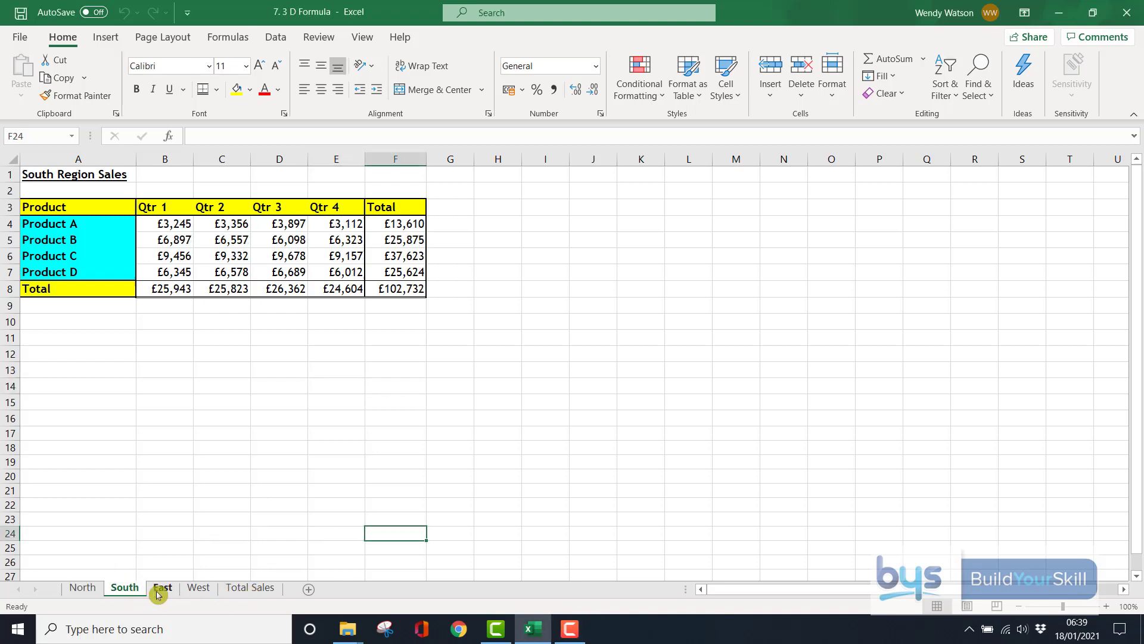
pyautogui.click(161, 589)
pyautogui.click(193, 594)
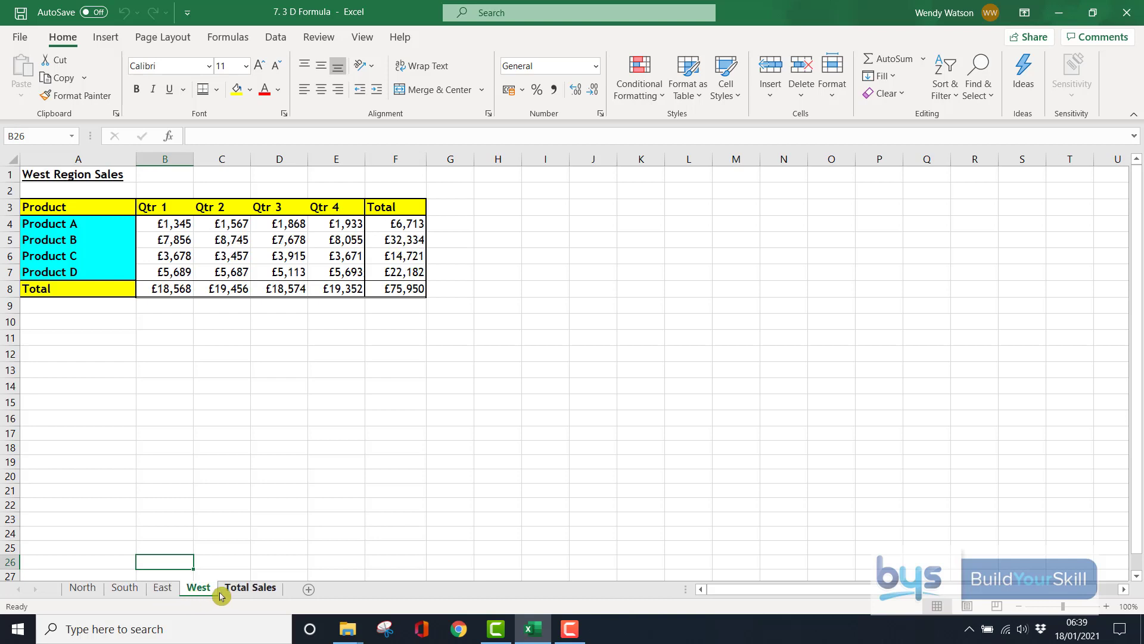
pyautogui.click(238, 593)
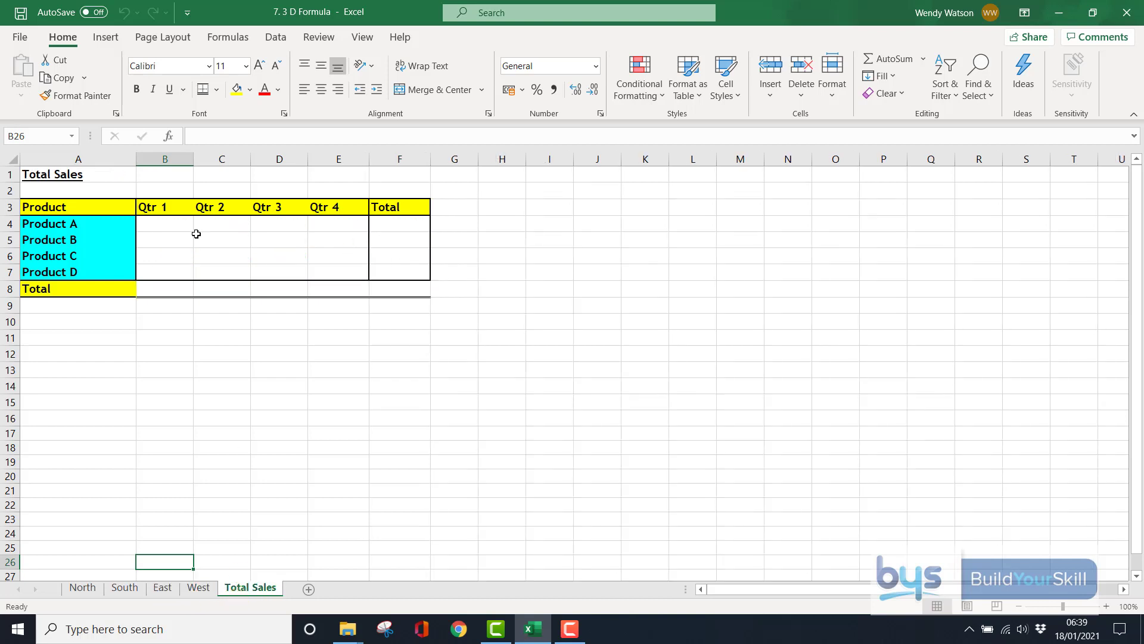
pyautogui.click(78, 590)
pyautogui.click(123, 589)
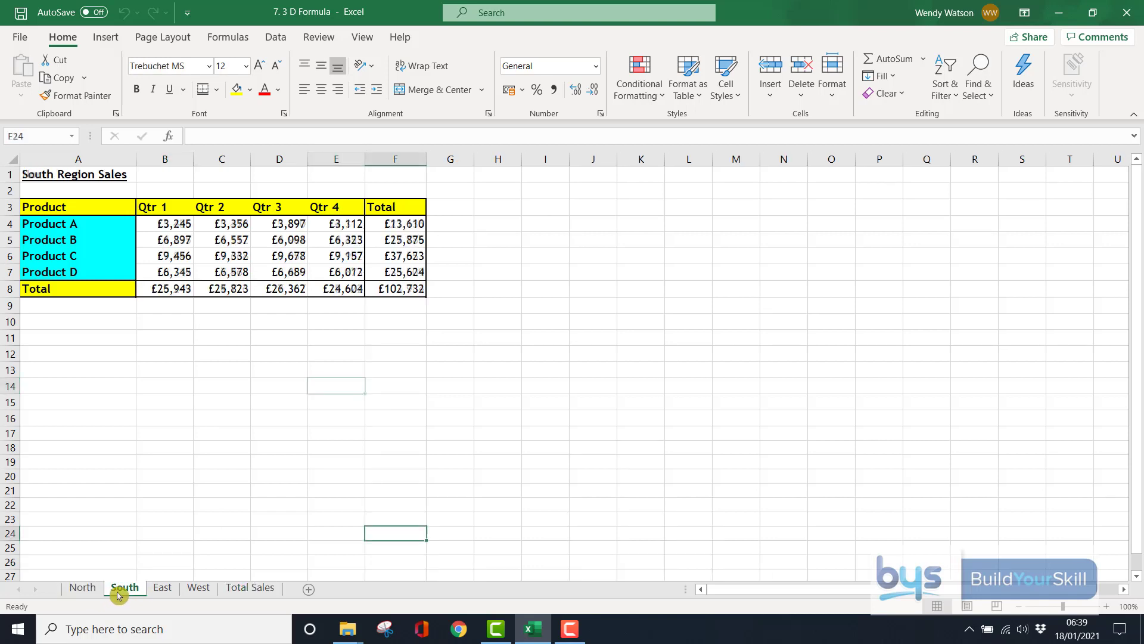
pyautogui.click(155, 593)
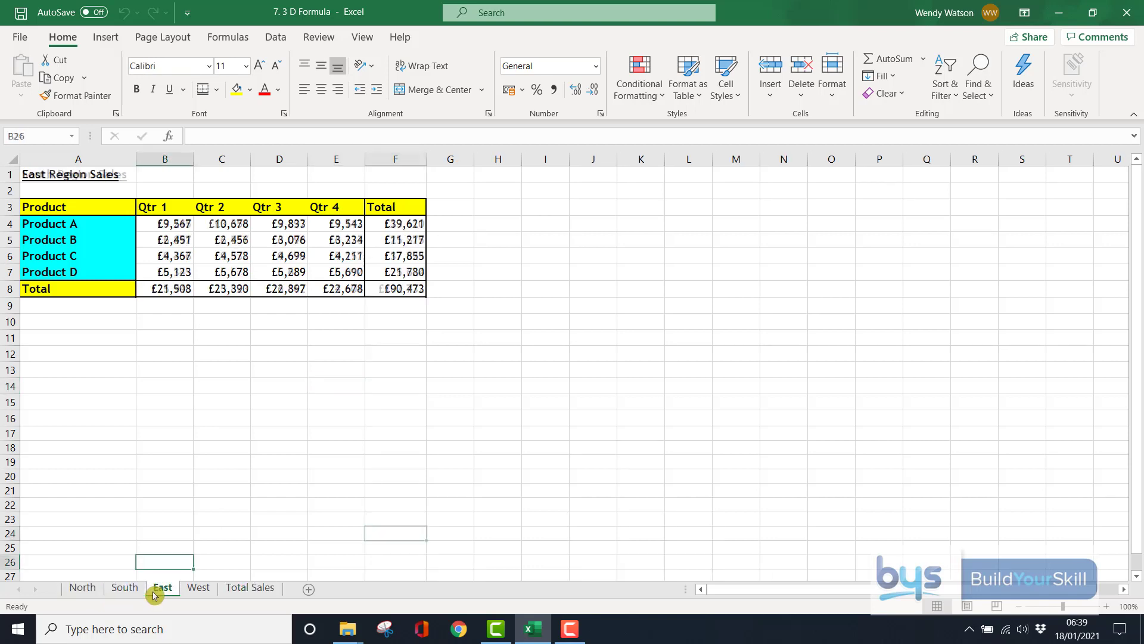
pyautogui.click(195, 593)
pyautogui.click(236, 593)
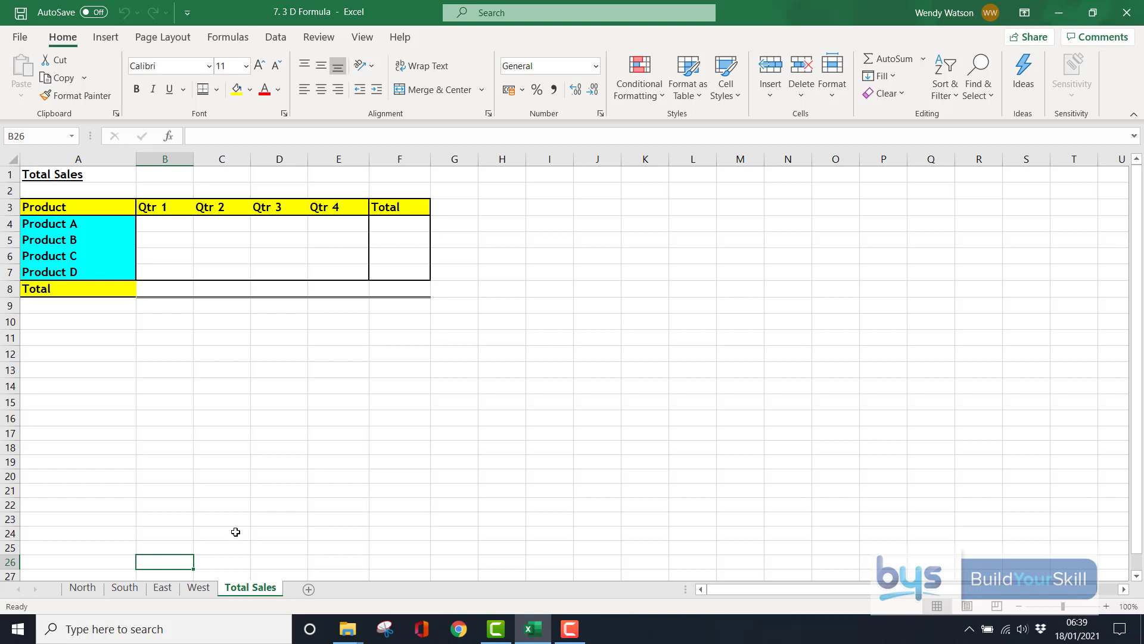
pyautogui.click(312, 597)
pyautogui.click(308, 594)
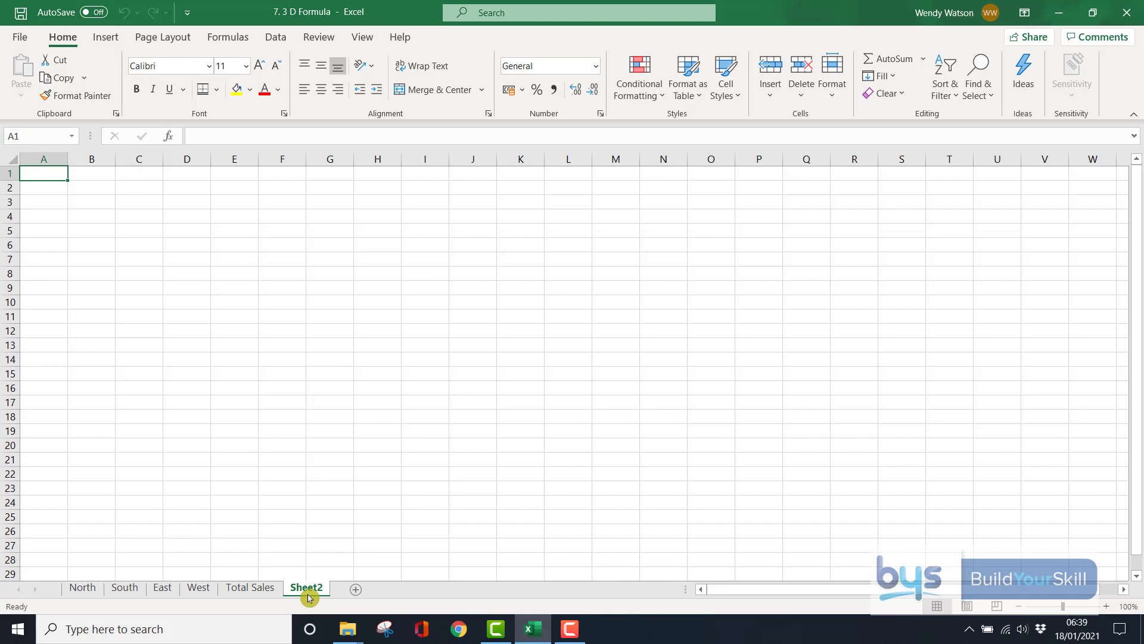
pyautogui.rightClick(309, 598)
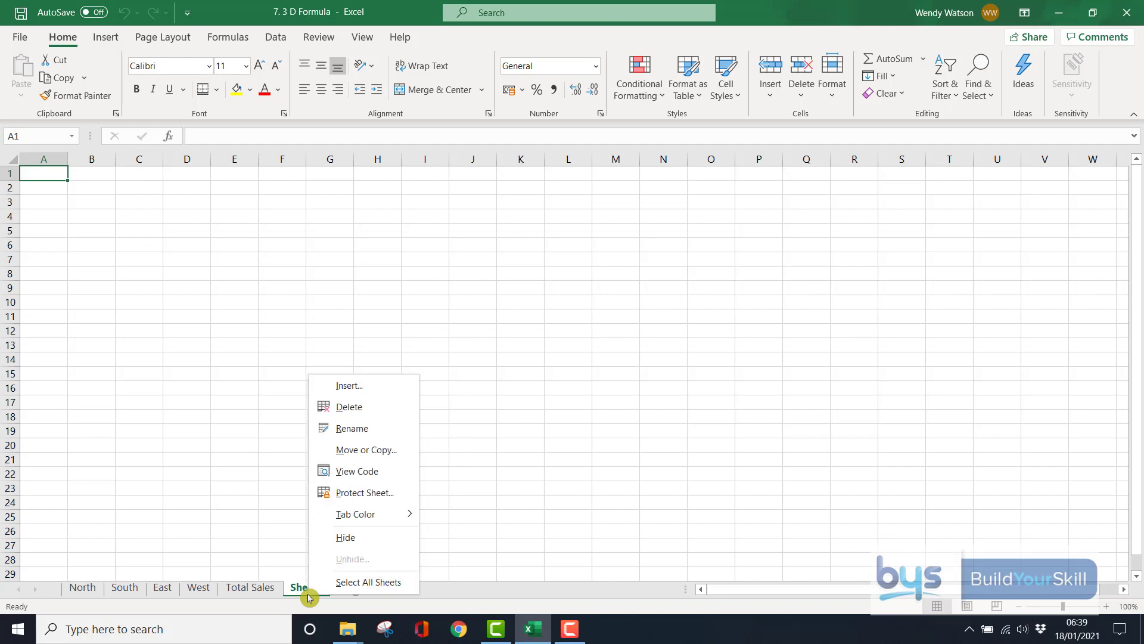
pyautogui.click(349, 430)
pyautogui.write('Test')
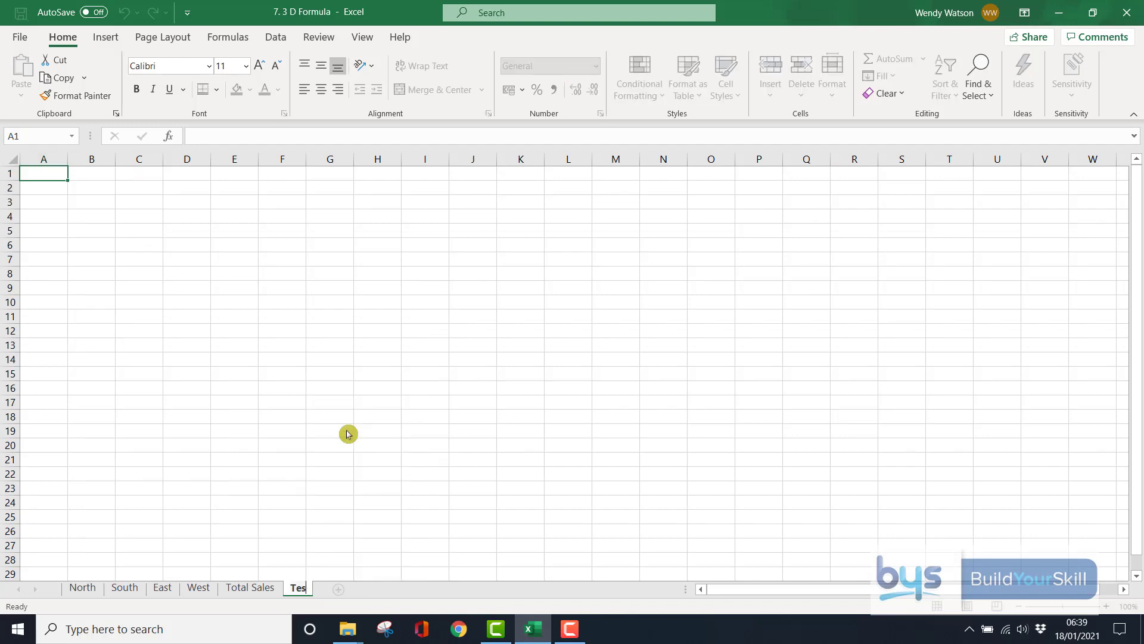
pyautogui.click(324, 478)
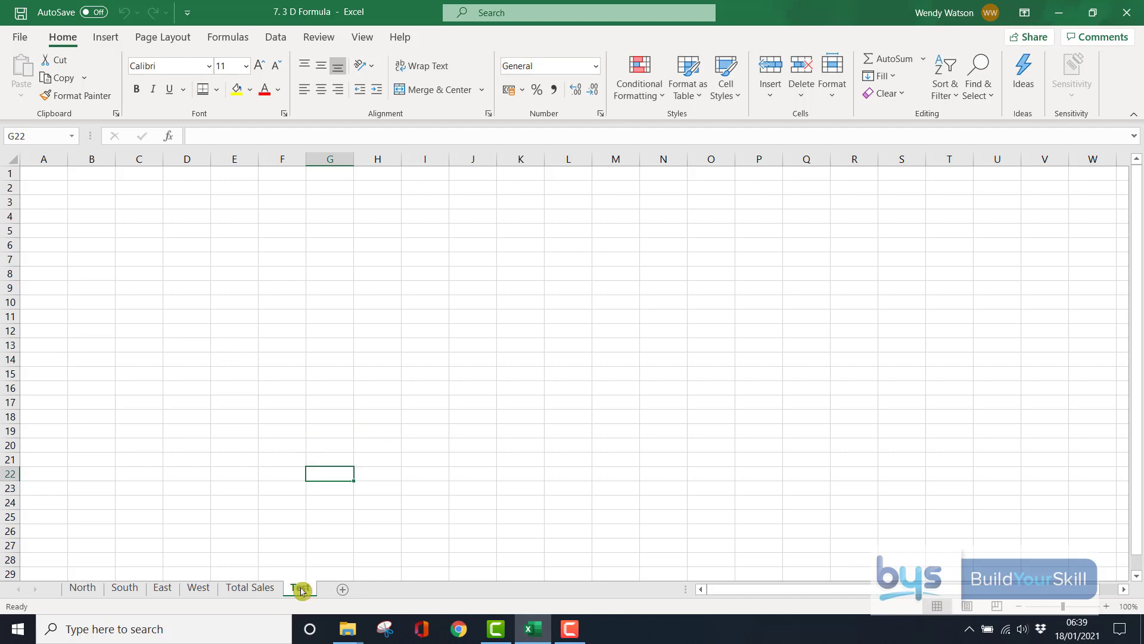
pyautogui.rightClick(301, 589)
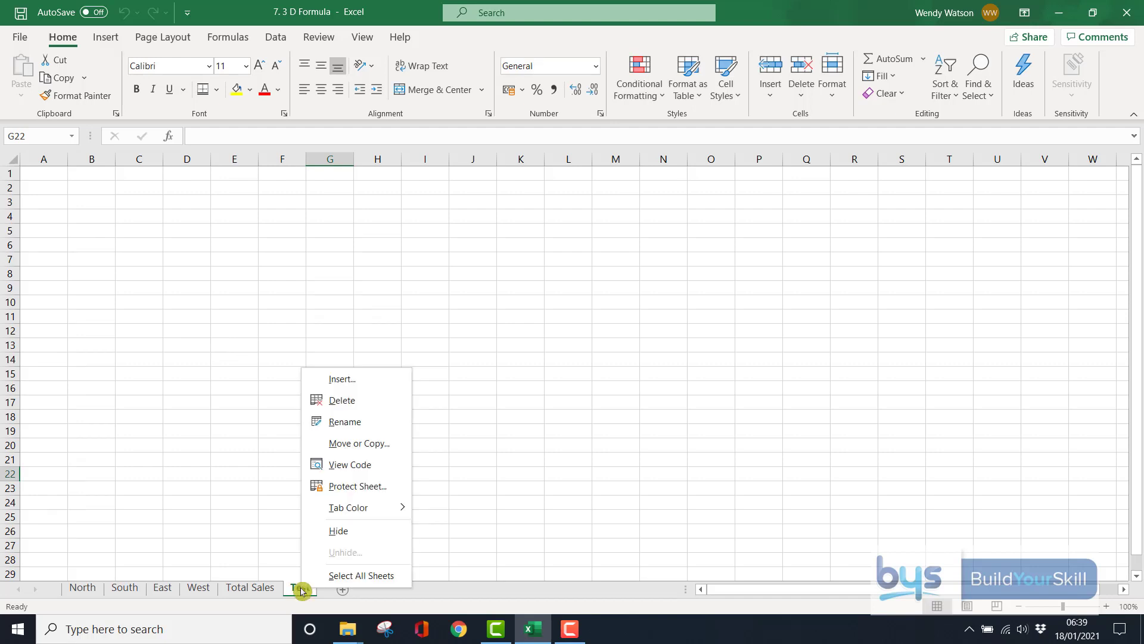
pyautogui.moveTo(356, 510)
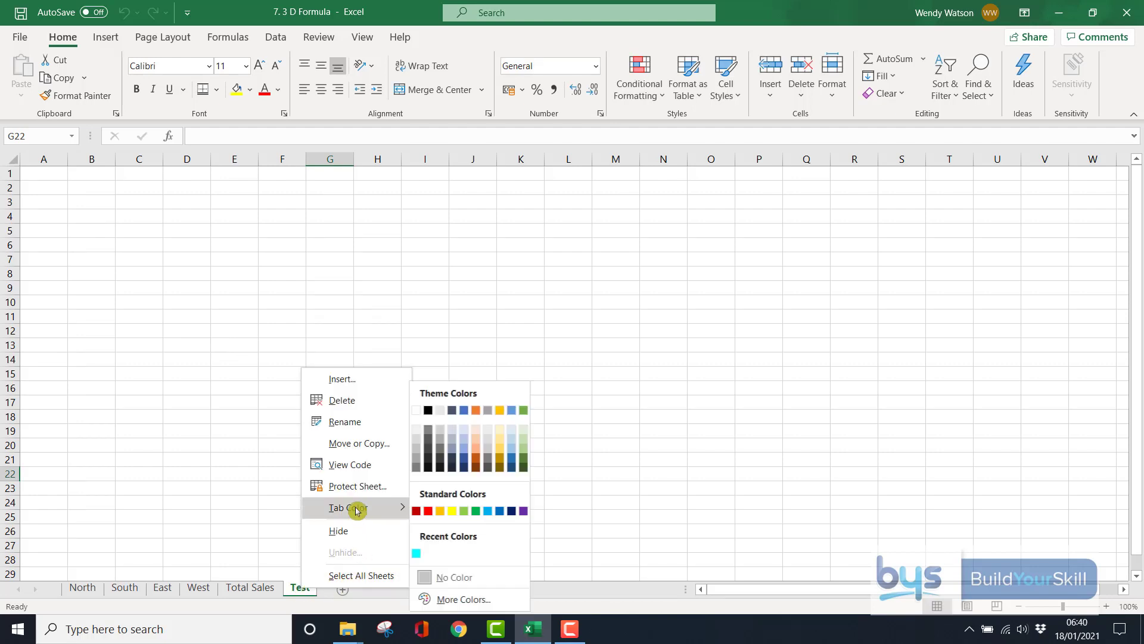
pyautogui.click(419, 553)
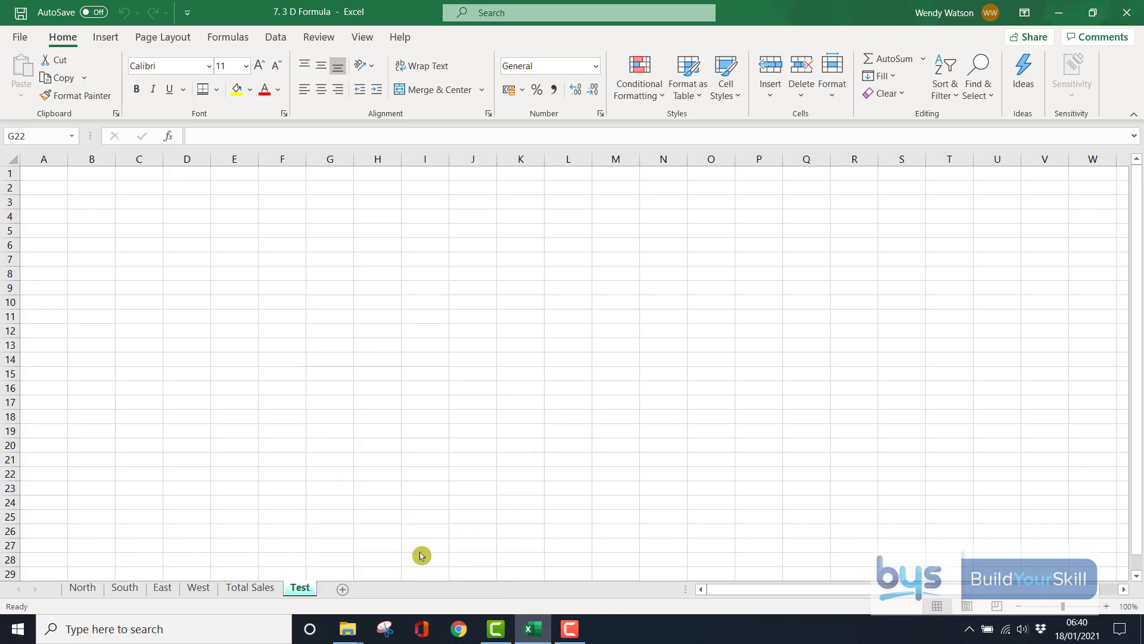
pyautogui.click(247, 588)
pyautogui.click(302, 590)
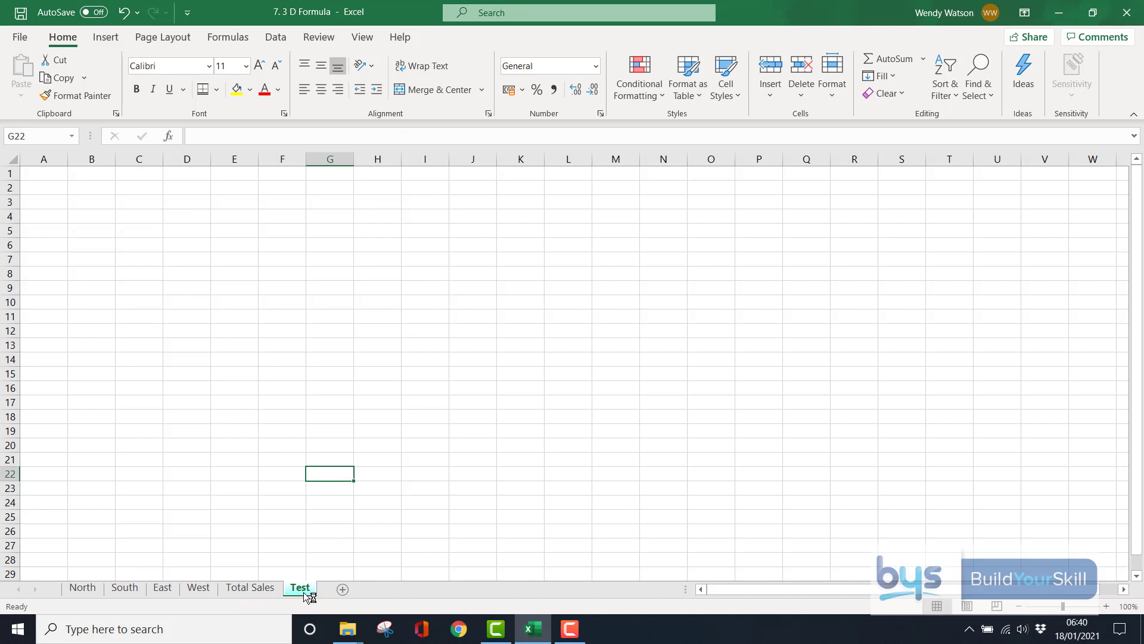
pyautogui.click(305, 595)
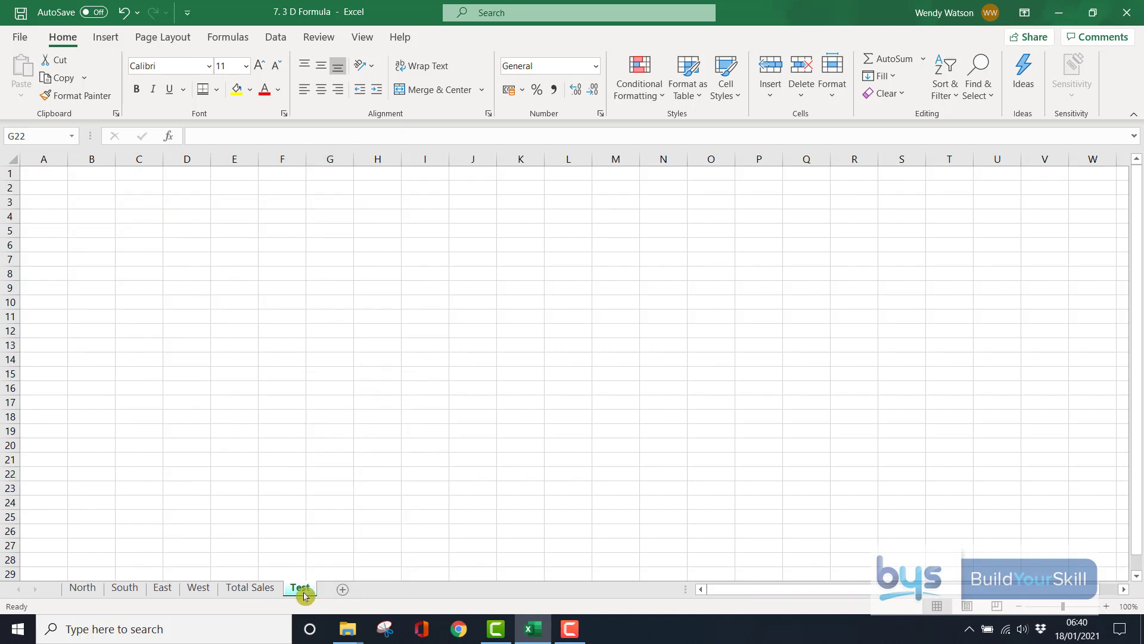
pyautogui.rightClick(304, 595)
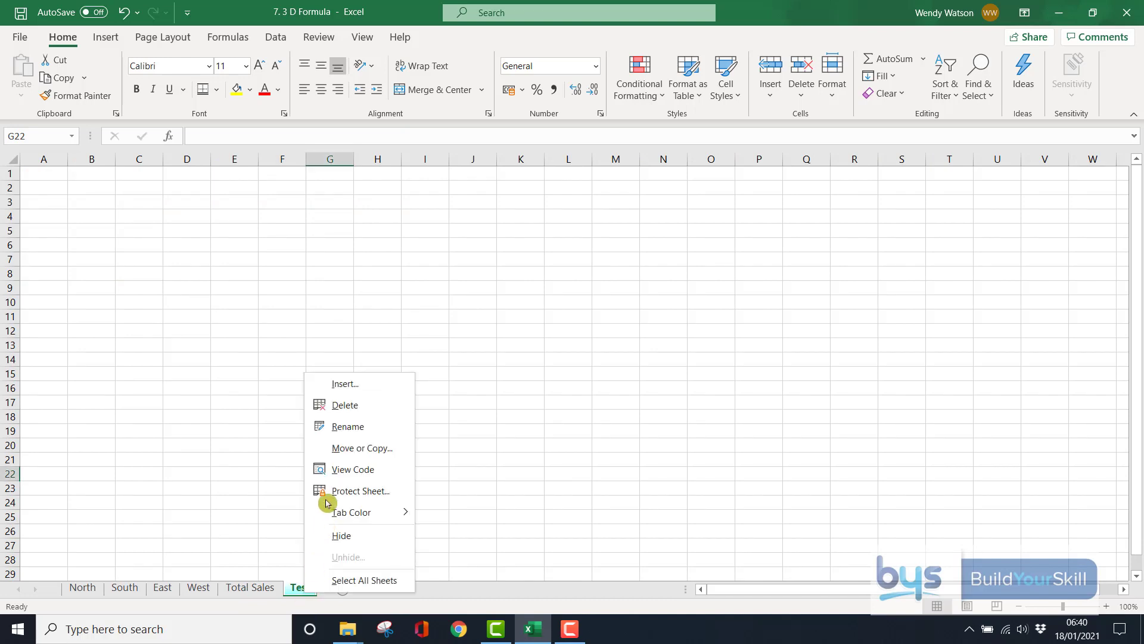
pyautogui.click(338, 408)
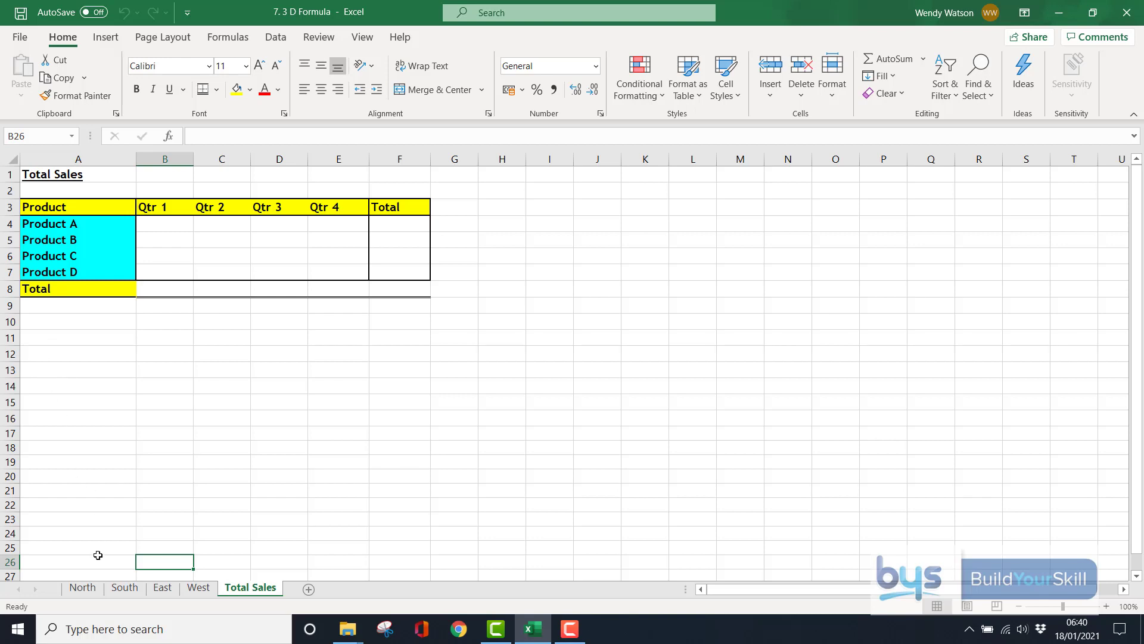
# - Look over the North, South, East, West and Total Sales sheets
pyautogui.click(92, 589)
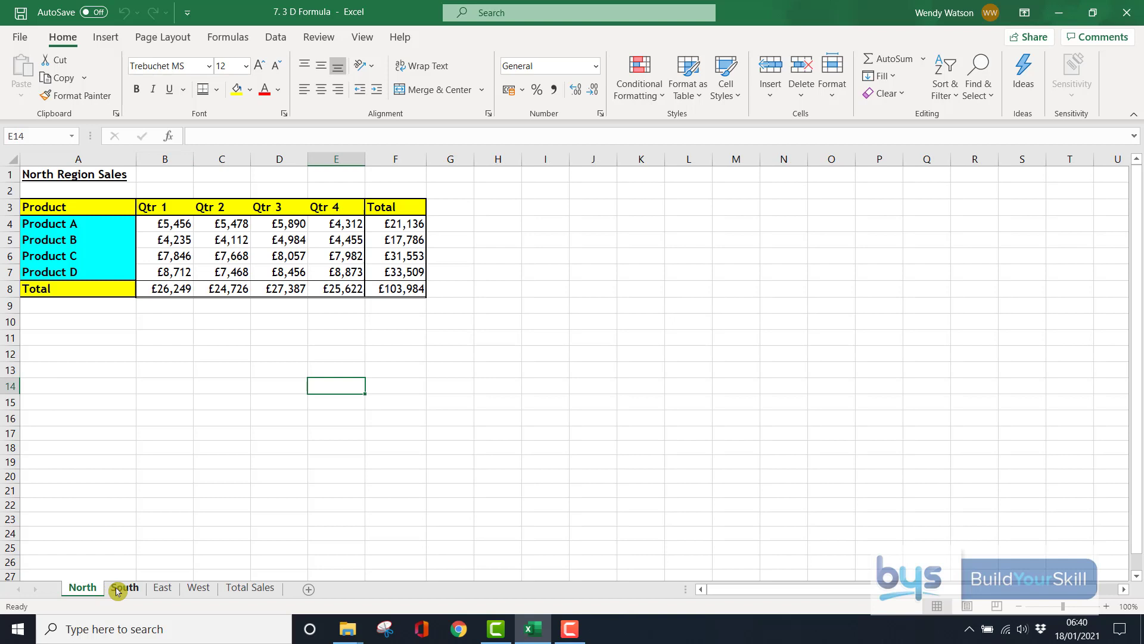
pyautogui.click(121, 588)
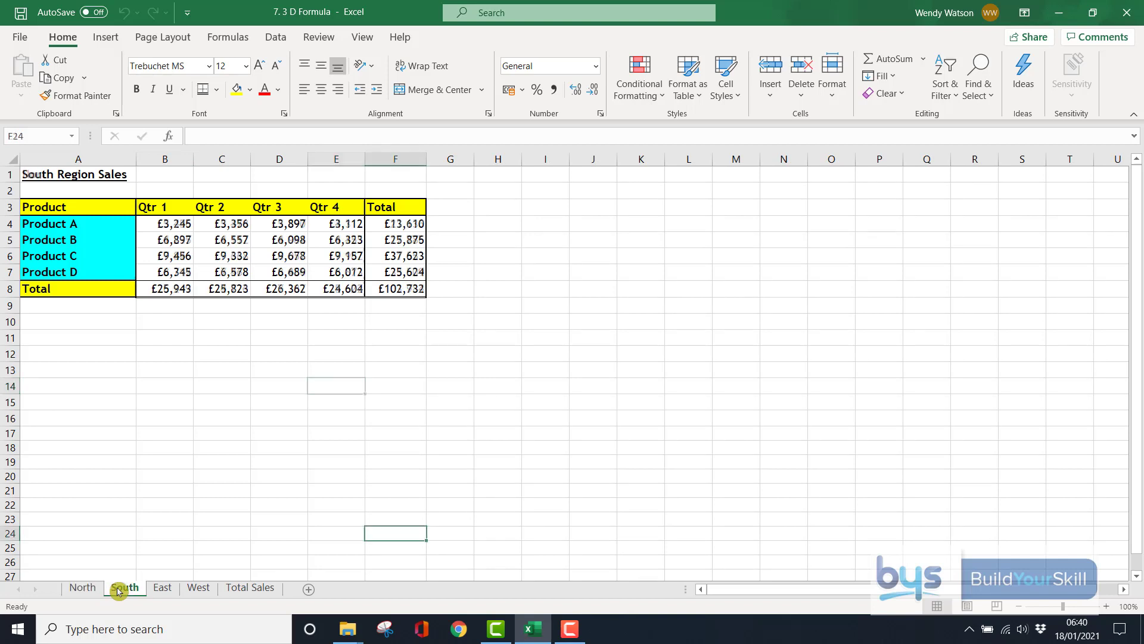
pyautogui.click(162, 589)
pyautogui.click(198, 589)
pyautogui.click(244, 589)
# - Group the North through West sheets, then add Total Sales to the group
pyautogui.click(90, 592)
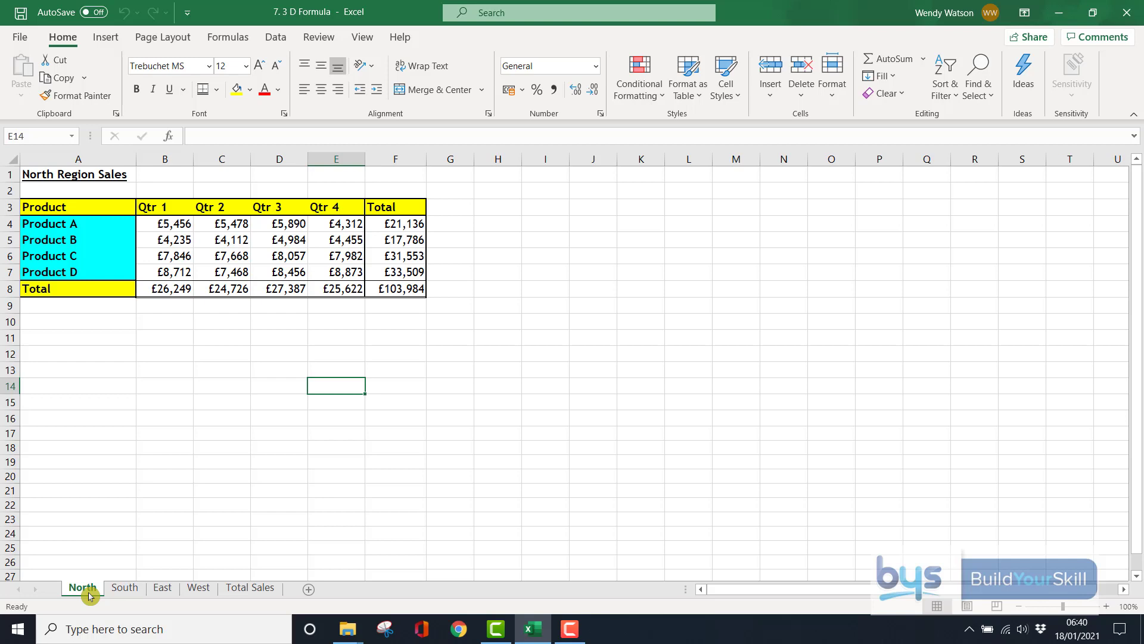
pyautogui.keyDown('shift'); pyautogui.click(198, 590); pyautogui.keyUp('shift')
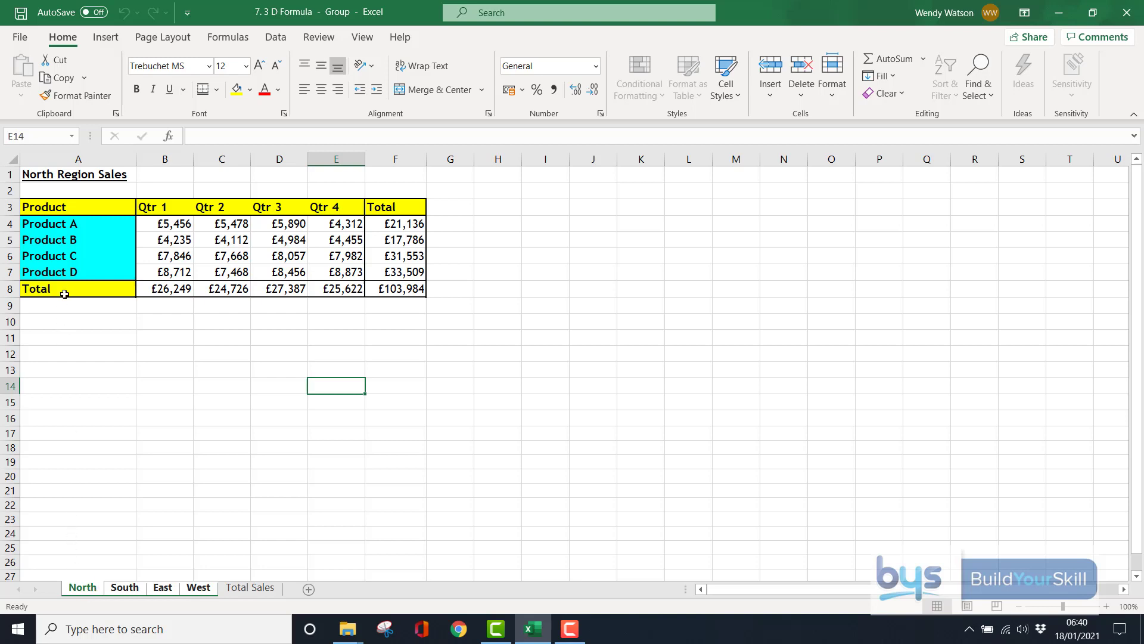
pyautogui.keyDown('shift'); pyautogui.click(236, 592); pyautogui.keyUp('shift')
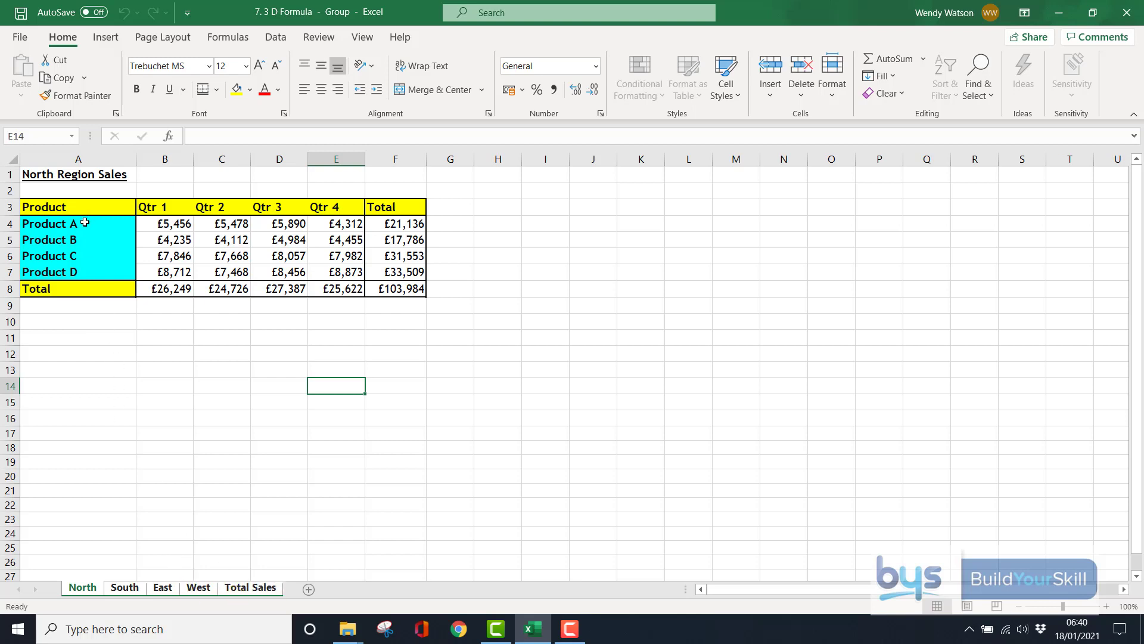
# - Fill the Product A–D label cells A4:A7 yellow on all grouped sheets
pyautogui.moveTo(85, 222); pyautogui.dragTo(80, 269)
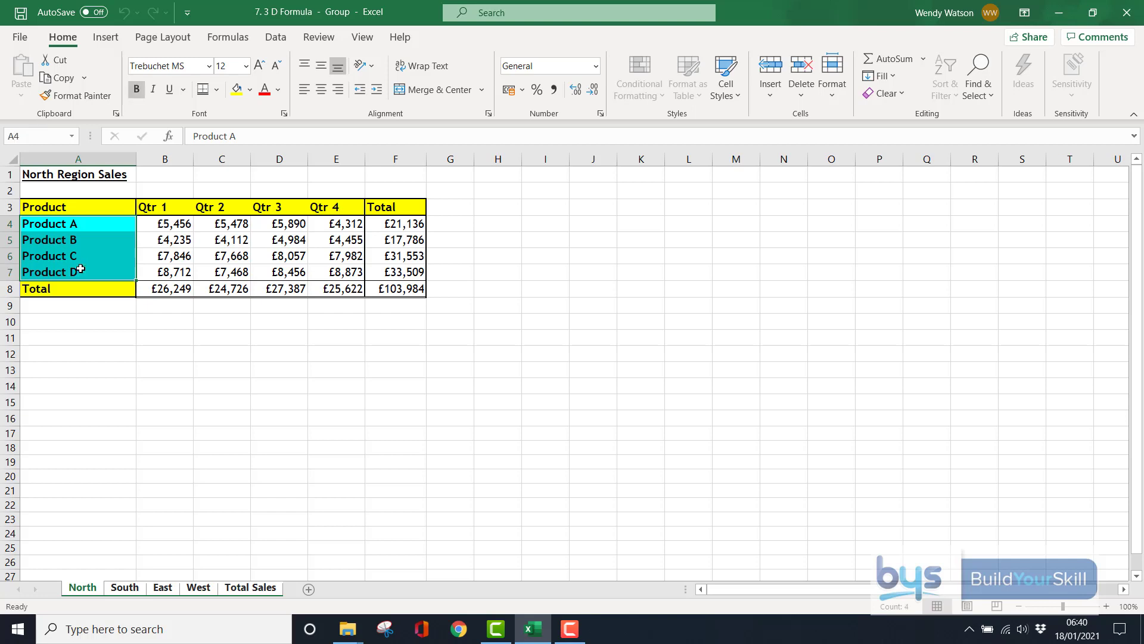
pyautogui.click(236, 90)
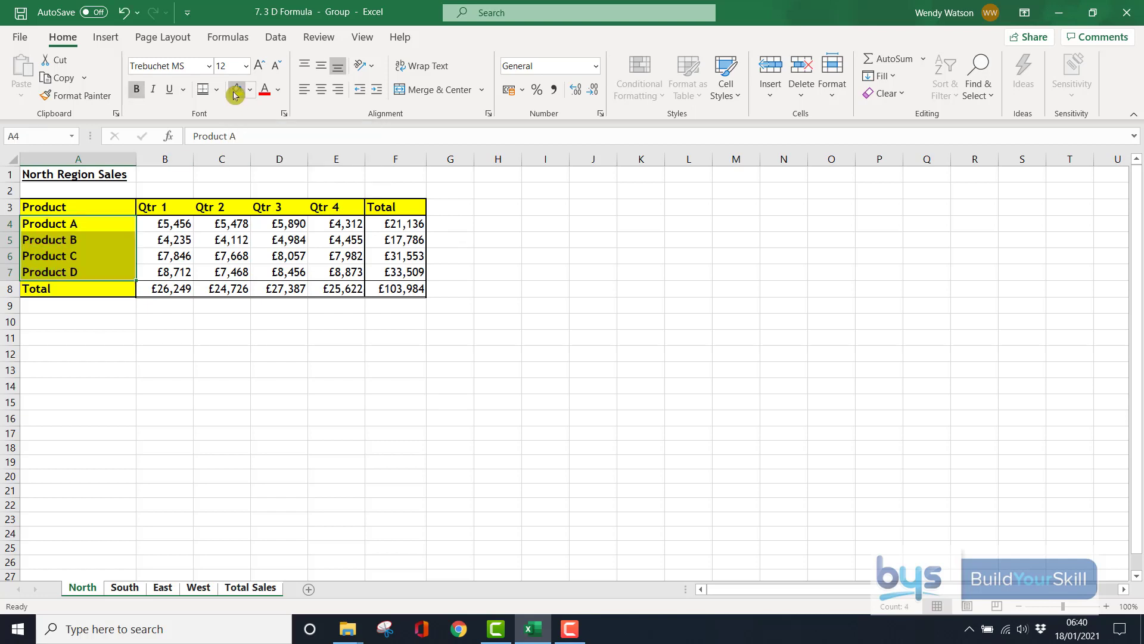
pyautogui.rightClick(198, 590)
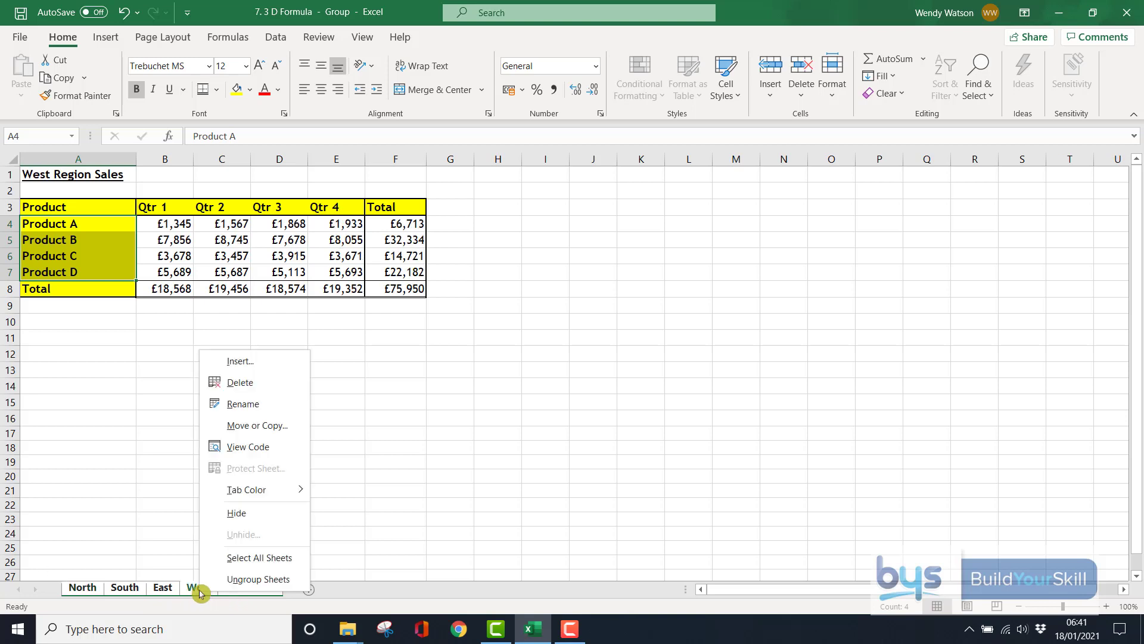
# - Ungroup the sheets, check each region's data, then select B4 on Total Sales
pyautogui.click(233, 579)
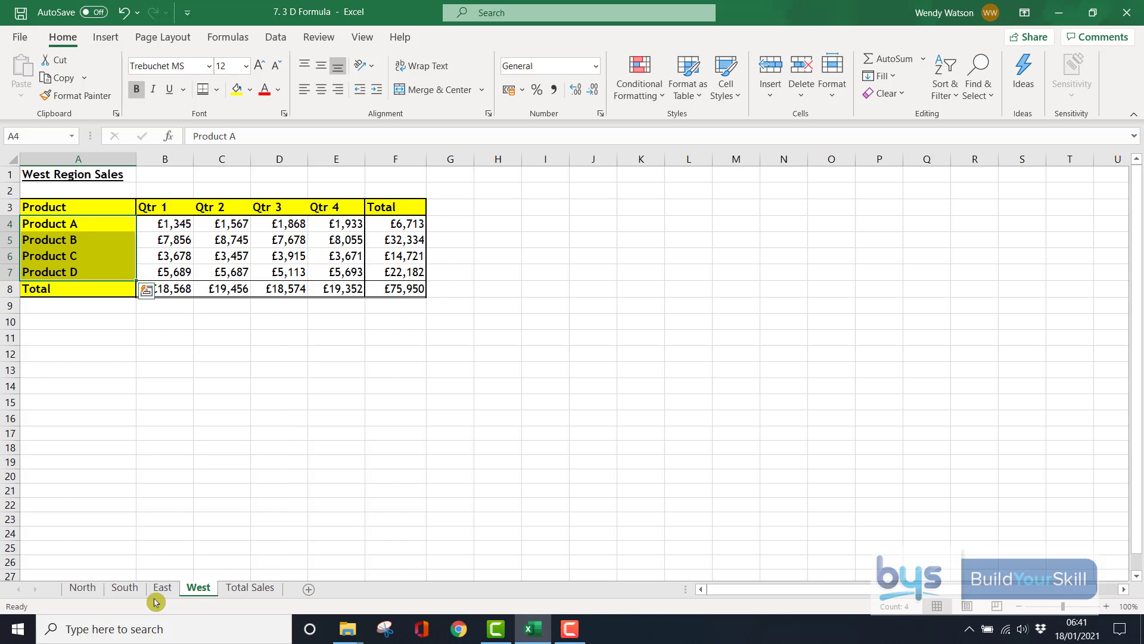
pyautogui.click(84, 590)
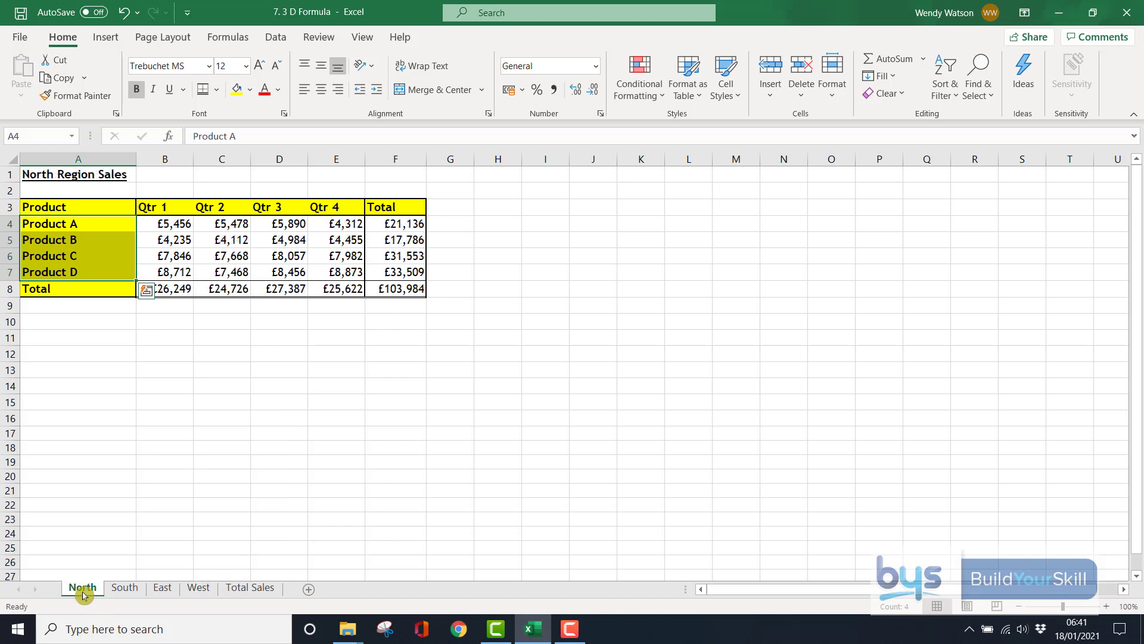
pyautogui.click(123, 590)
pyautogui.click(161, 590)
pyautogui.click(197, 590)
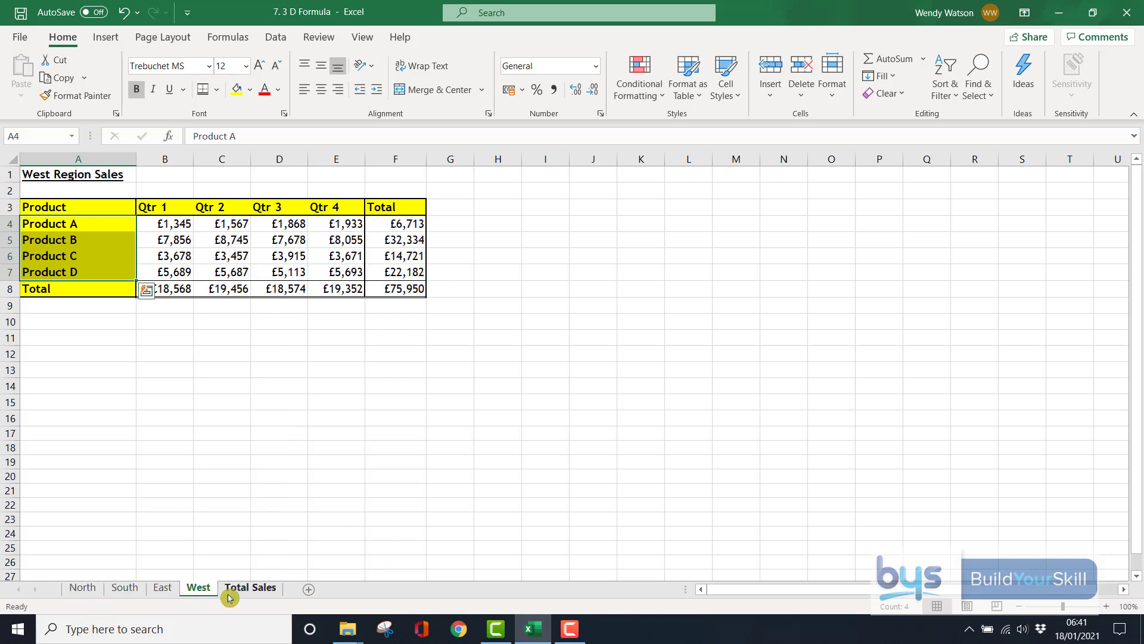
pyautogui.click(234, 597)
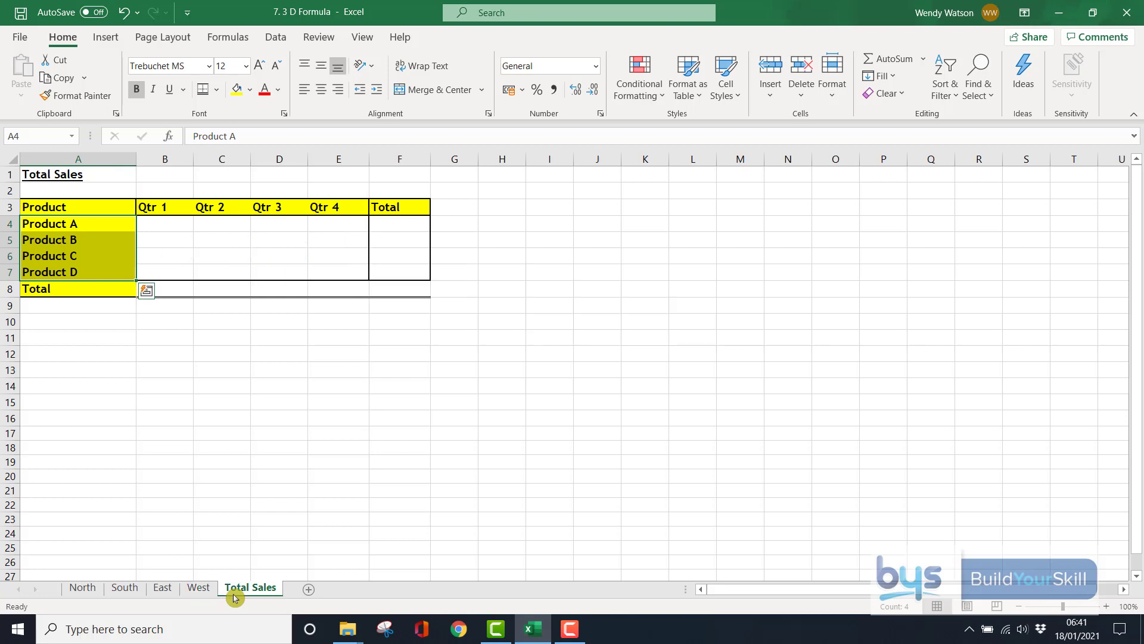
pyautogui.click(157, 220)
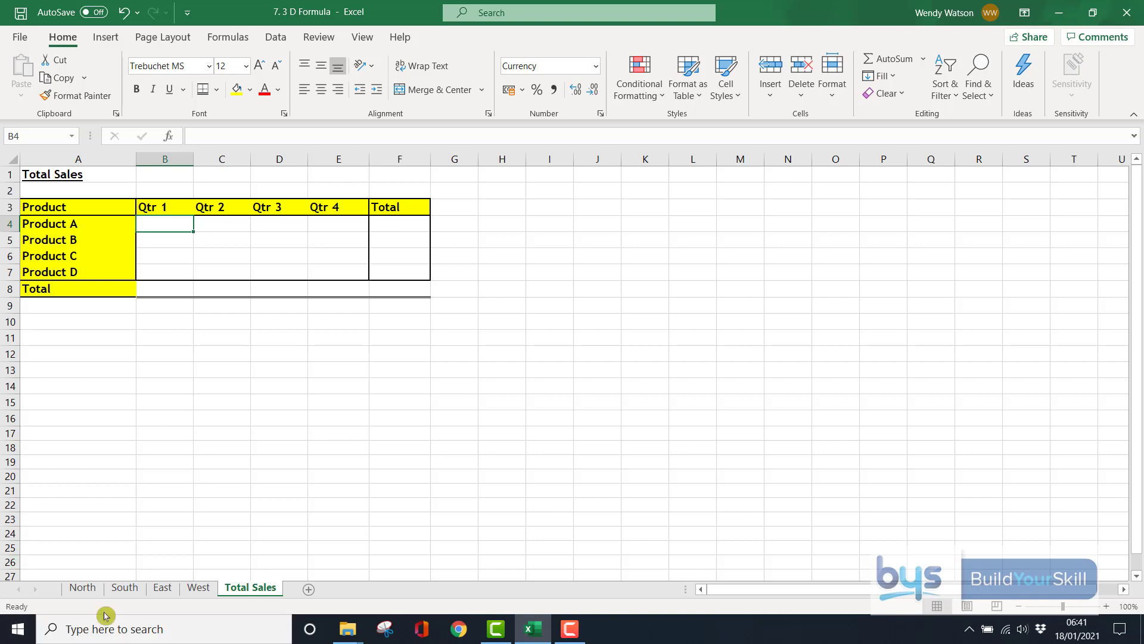
# - Enter =SUM('North:West'!B4) in Total Sales B4, giving £19,613 for Product A Qtr 1
pyautogui.click(86, 593)
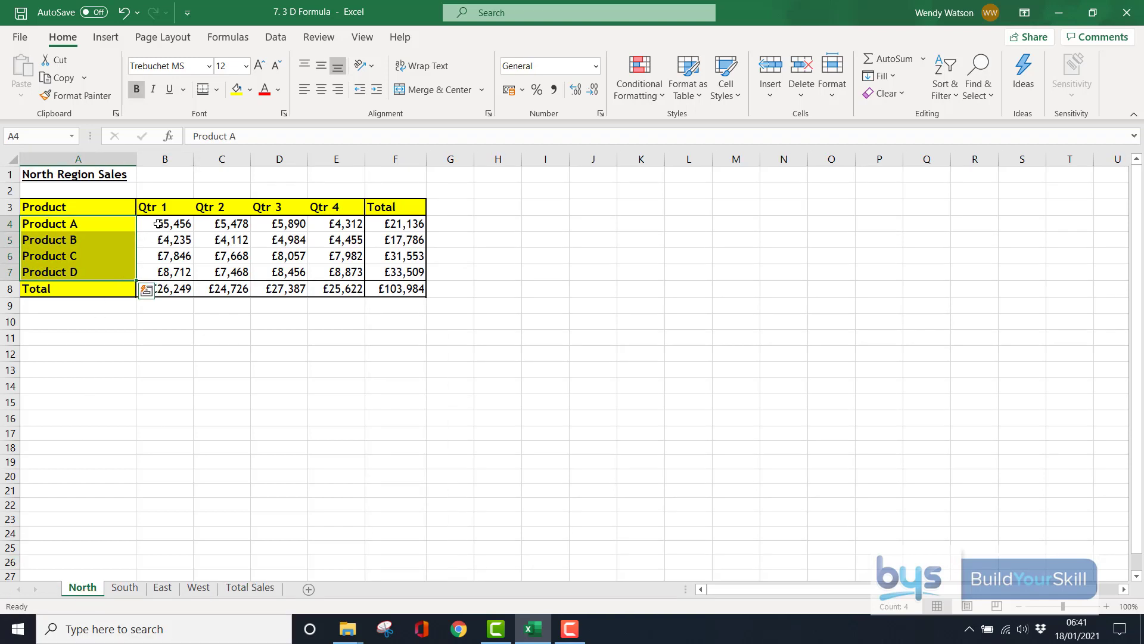
pyautogui.click(249, 592)
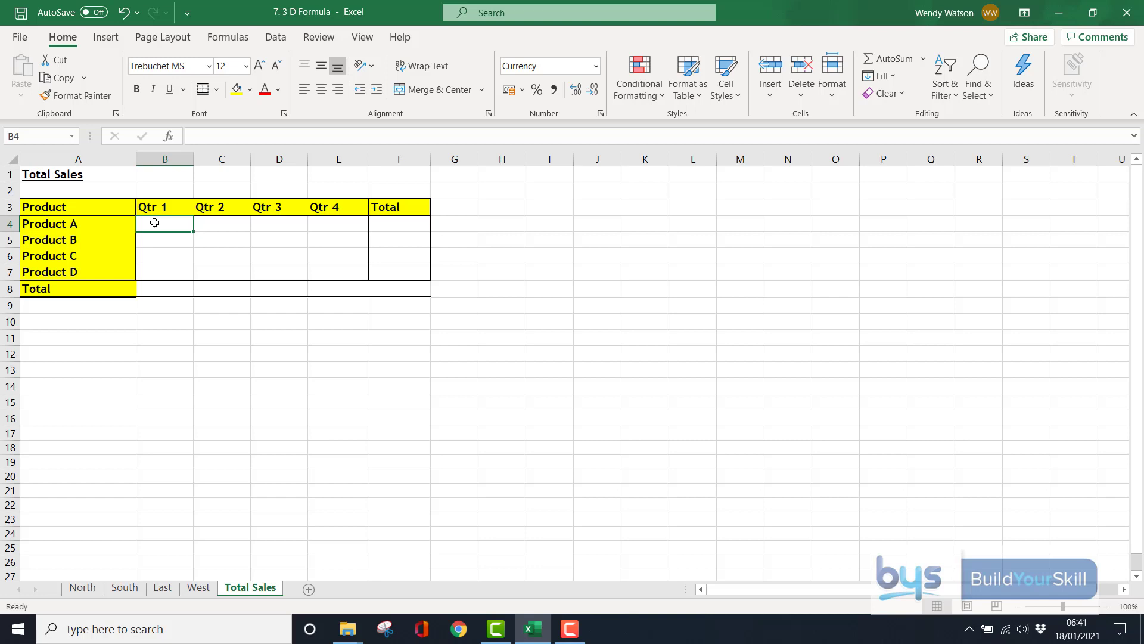
pyautogui.write('=su')
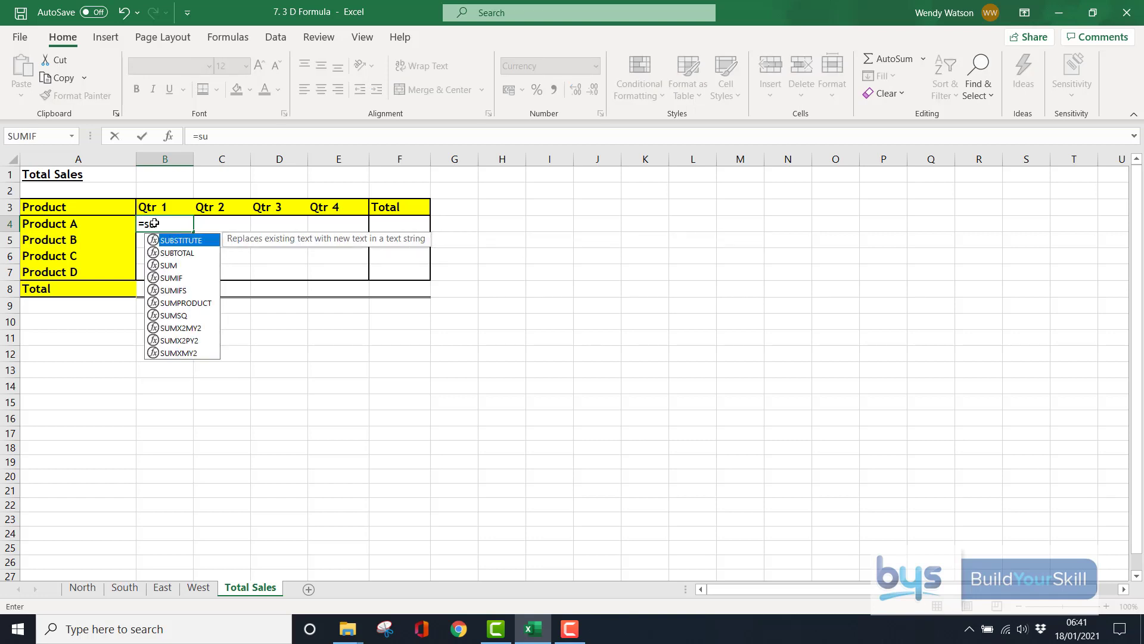
pyautogui.write('m(')
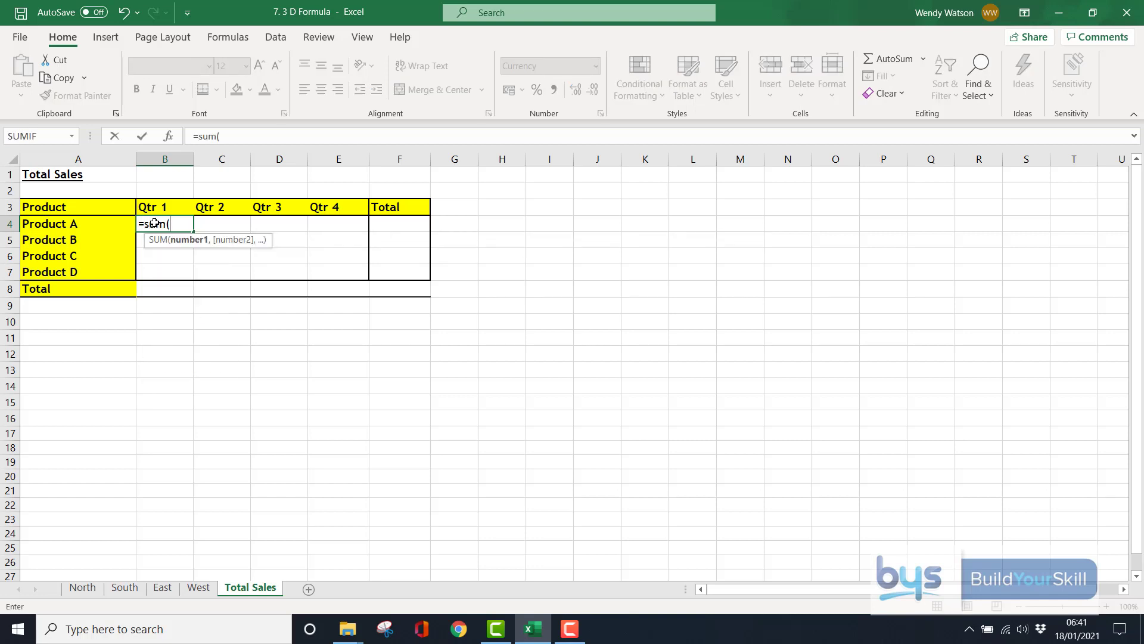
pyautogui.click(72, 590)
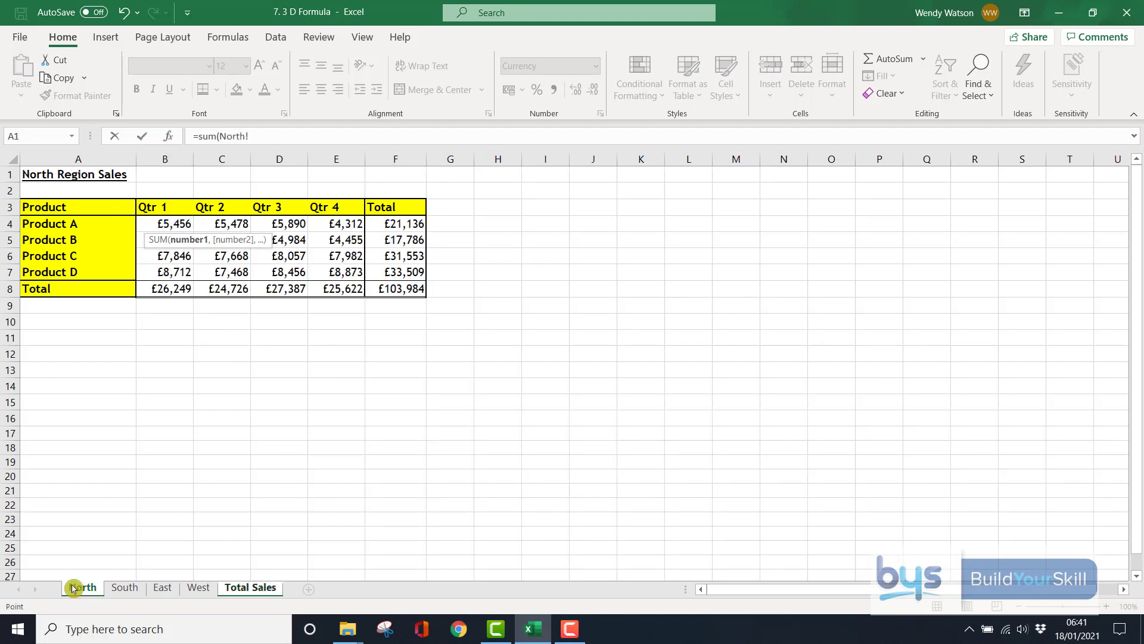
pyautogui.click(158, 224)
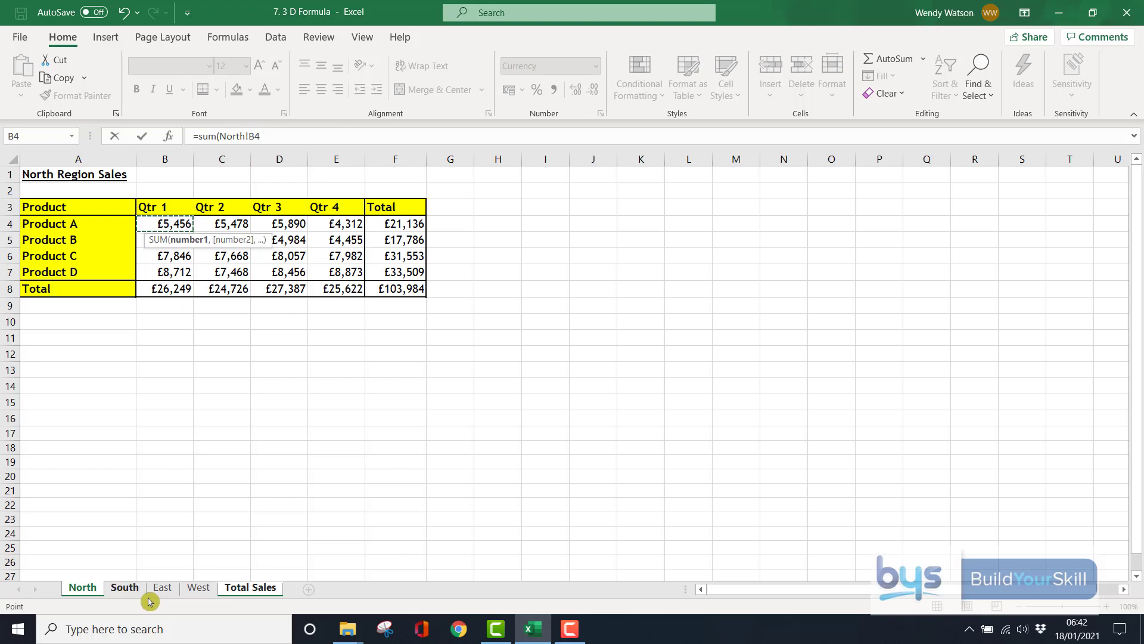
pyautogui.keyDown('shift'); pyautogui.click(194, 591); pyautogui.keyUp('shift')
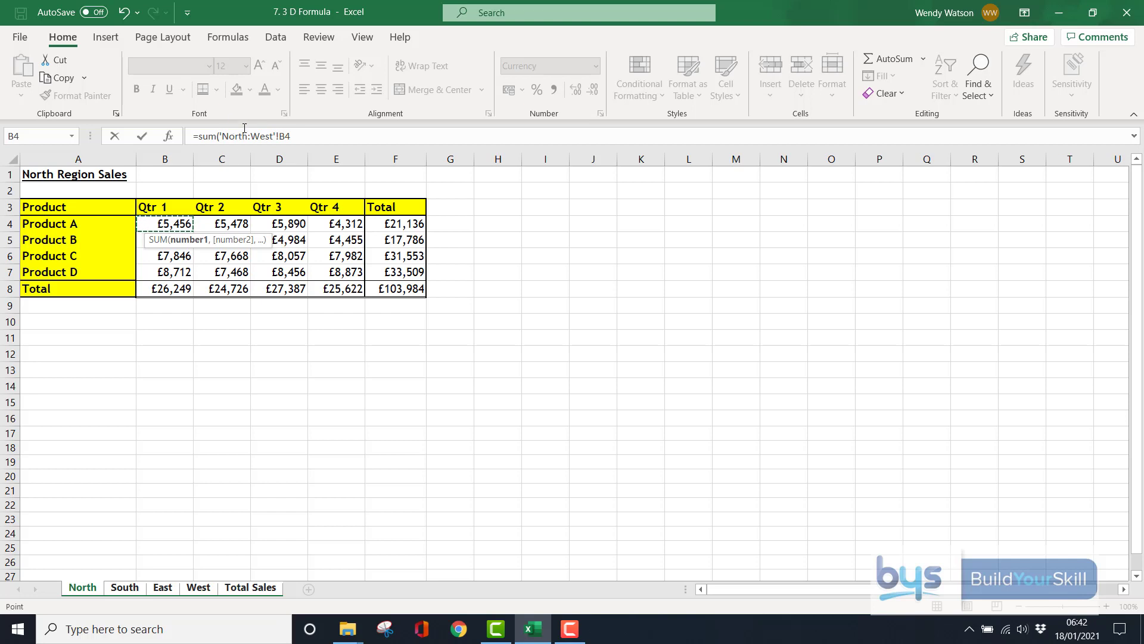
pyautogui.click(297, 135)
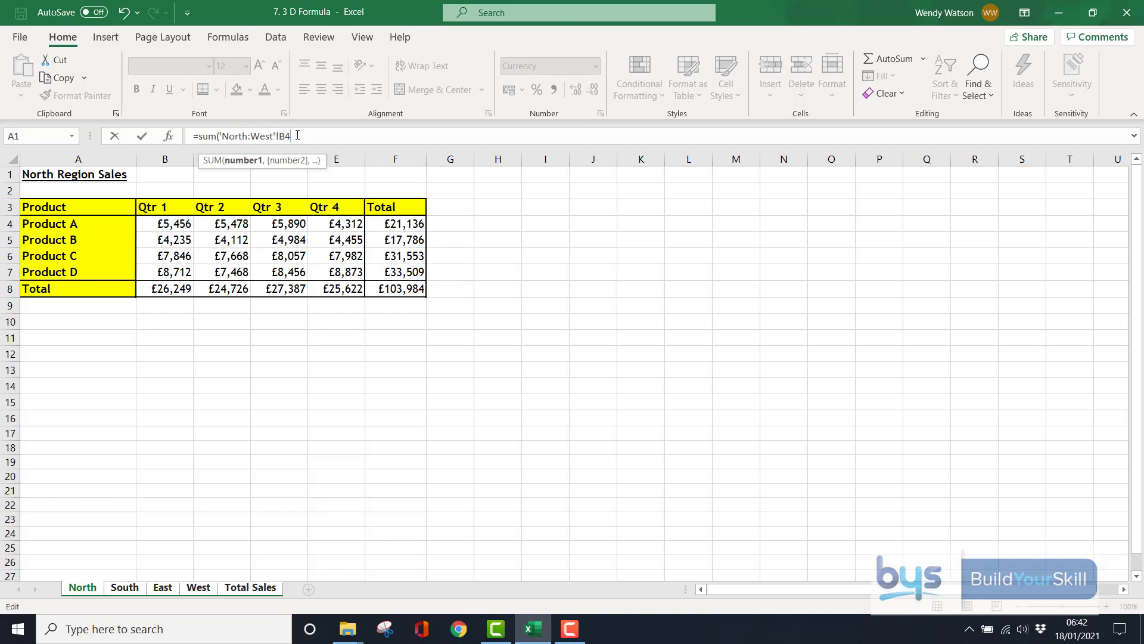
pyautogui.write(')')
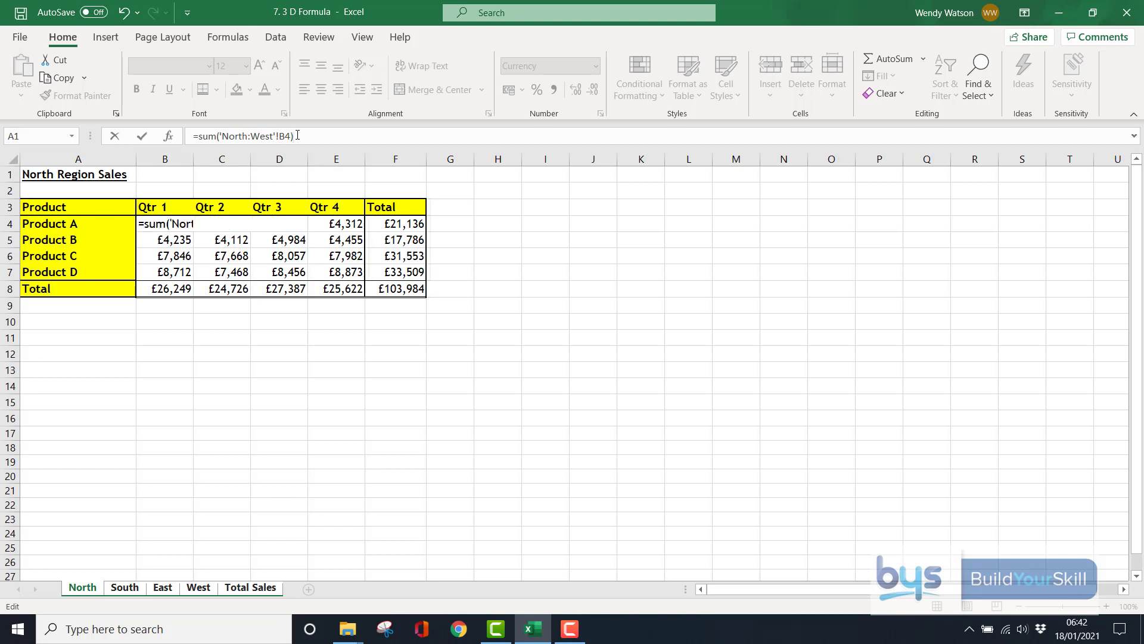
pyautogui.press('Return')
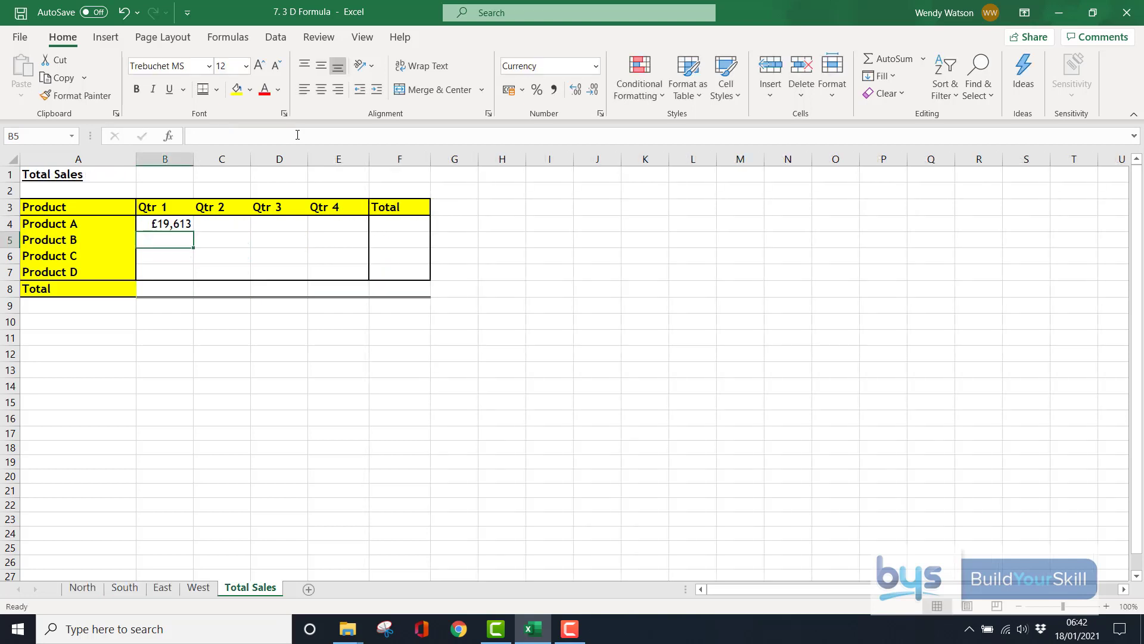
# - Copy B4's 3D SUM formula across to column F and down to row 8, totalling £373,139
pyautogui.click(150, 223)
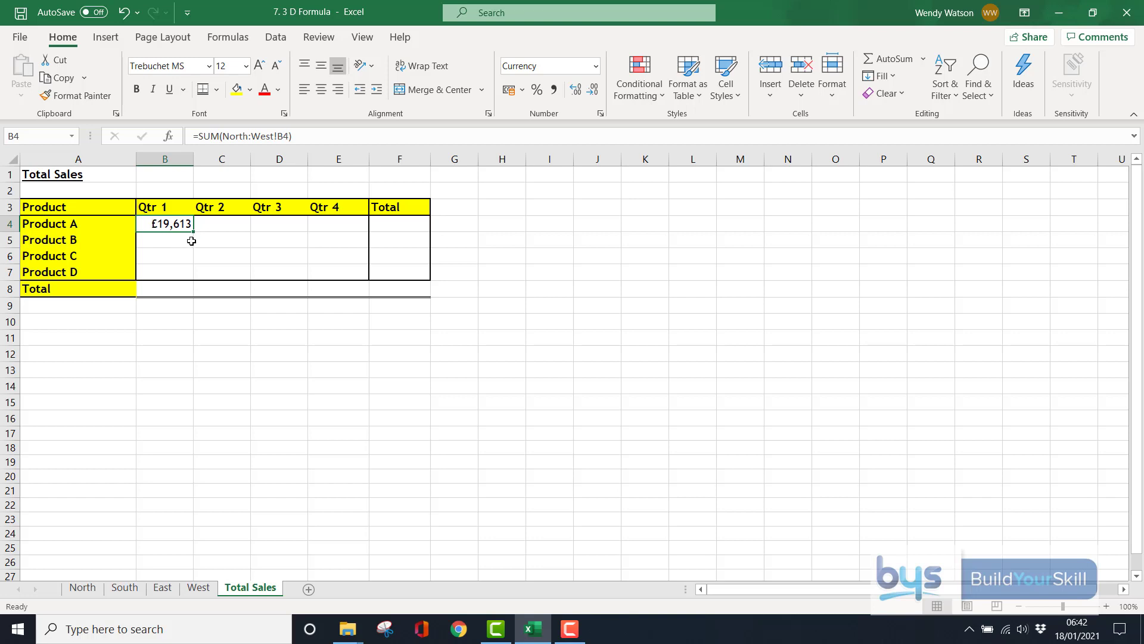
pyautogui.moveTo(194, 234); pyautogui.dragTo(416, 237)
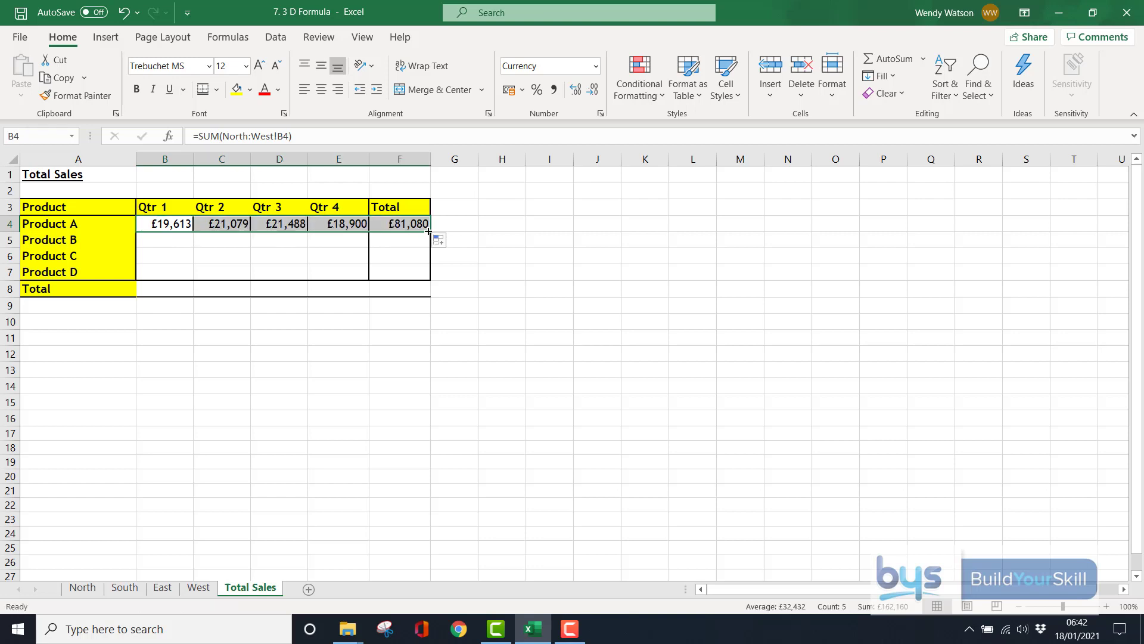
pyautogui.moveTo(428, 231); pyautogui.dragTo(426, 295)
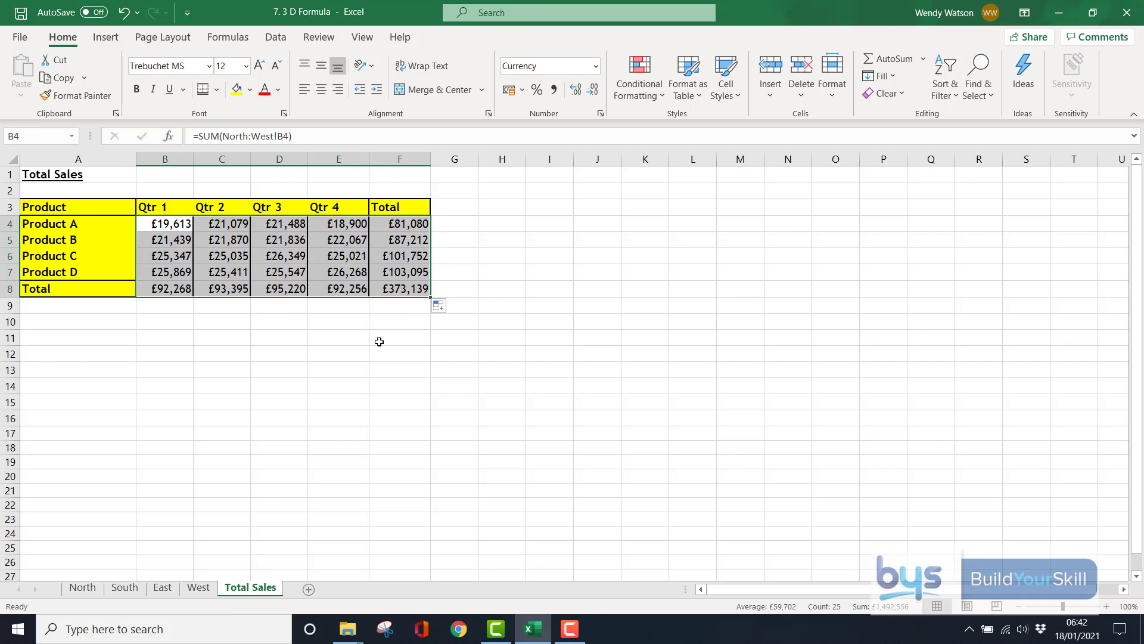
pyautogui.click(179, 338)
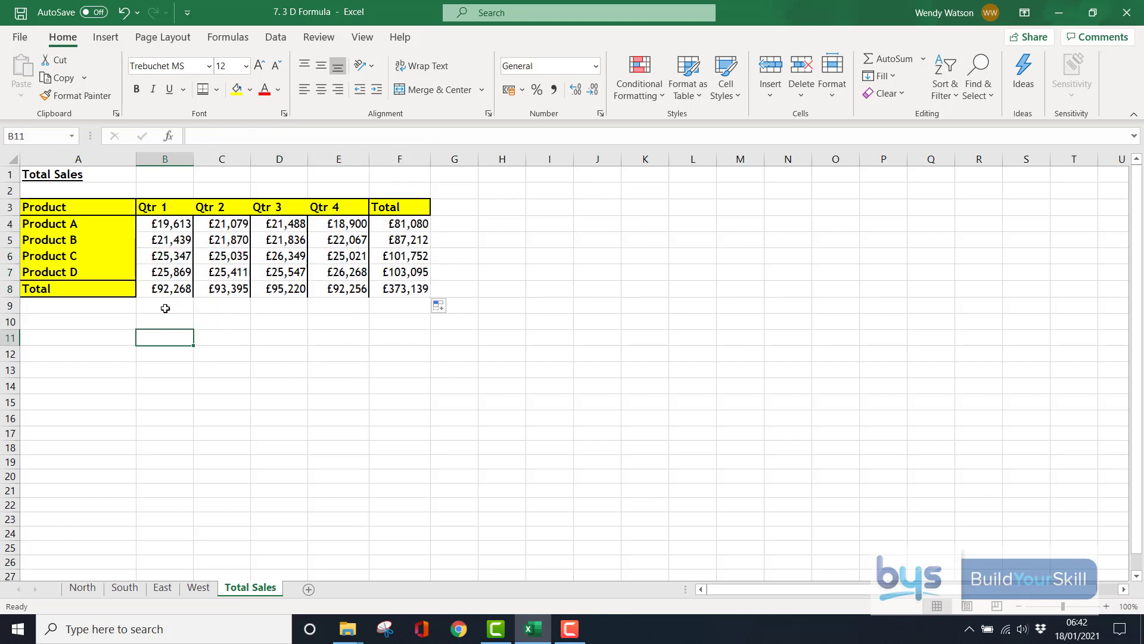
# - Apply Thick Outside Borders to the Total column F3:F8
pyautogui.moveTo(153, 288); pyautogui.dragTo(387, 289)
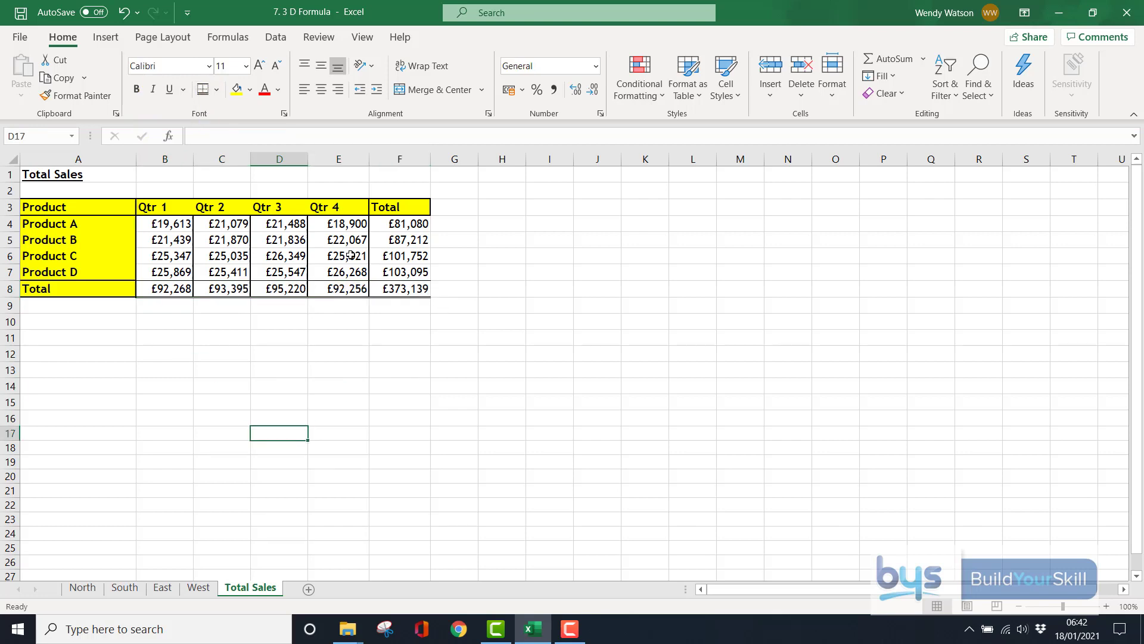
pyautogui.moveTo(396, 210); pyautogui.dragTo(399, 290)
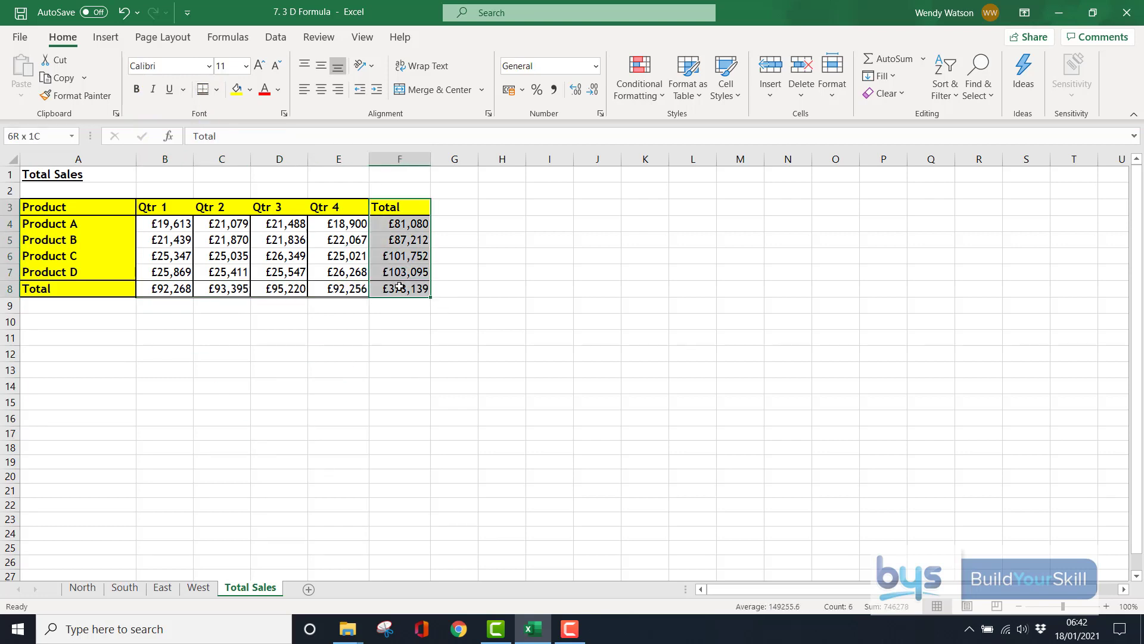
pyautogui.click(220, 94)
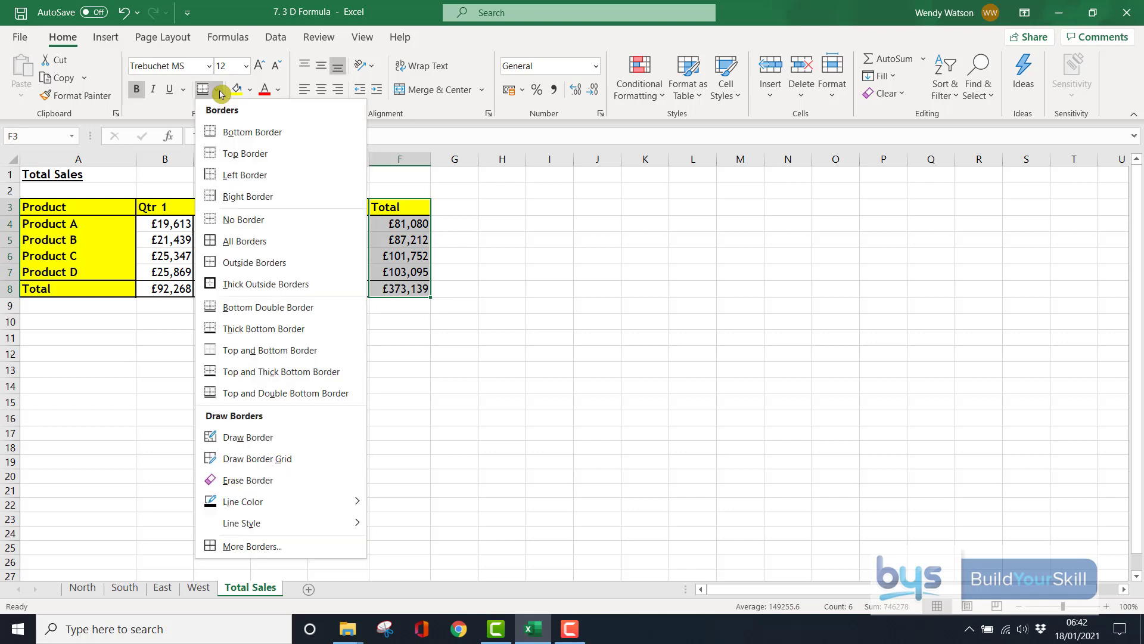
pyautogui.click(268, 289)
pyautogui.click(316, 349)
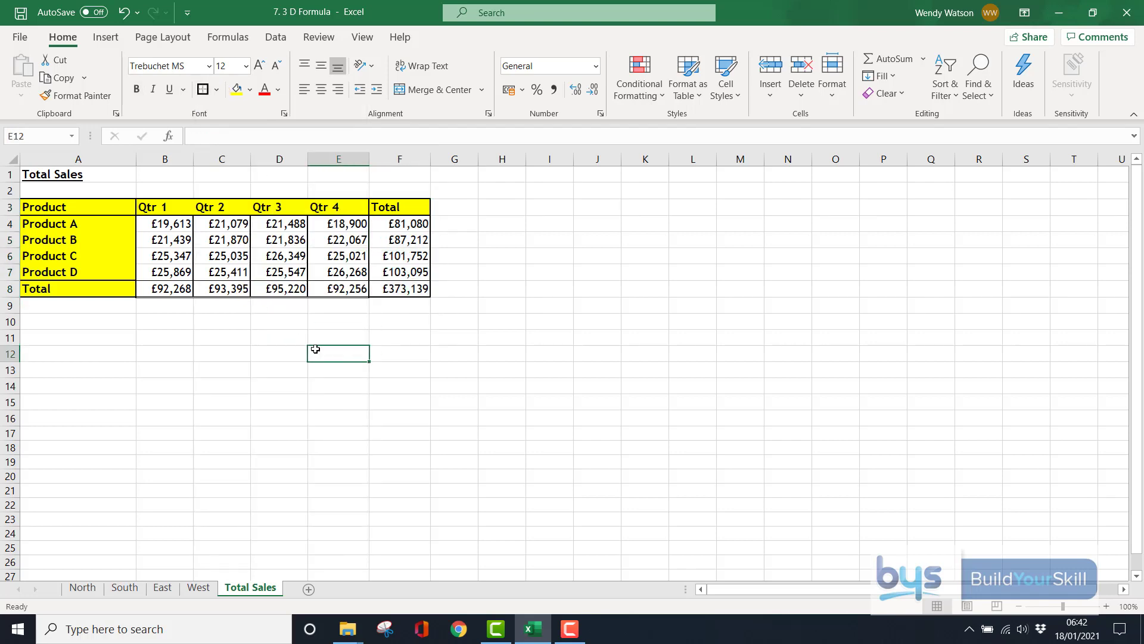